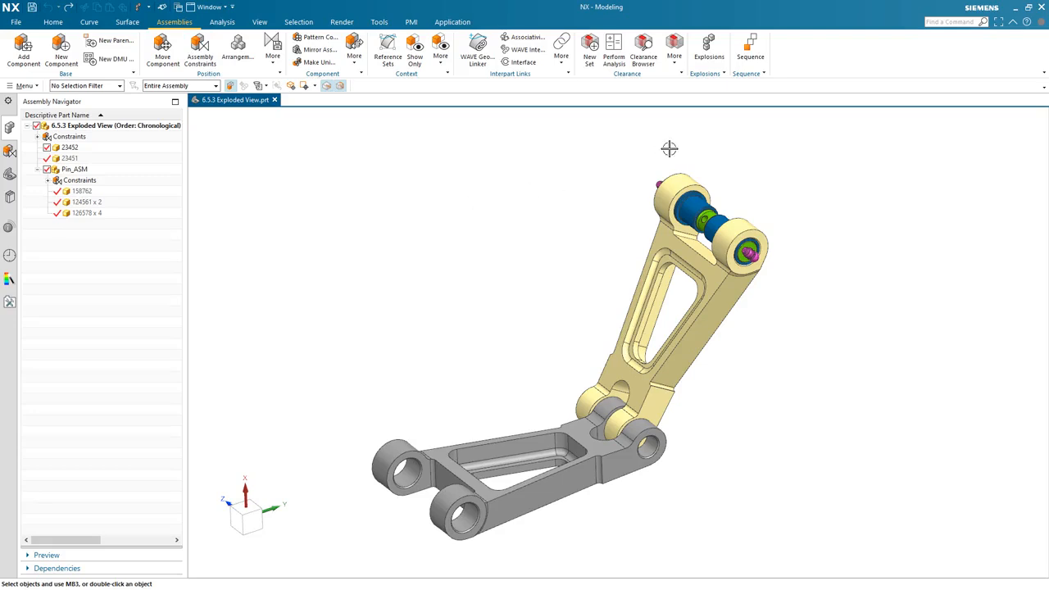
# Create a new explosion for the assembly
pyautogui.click(713, 50)
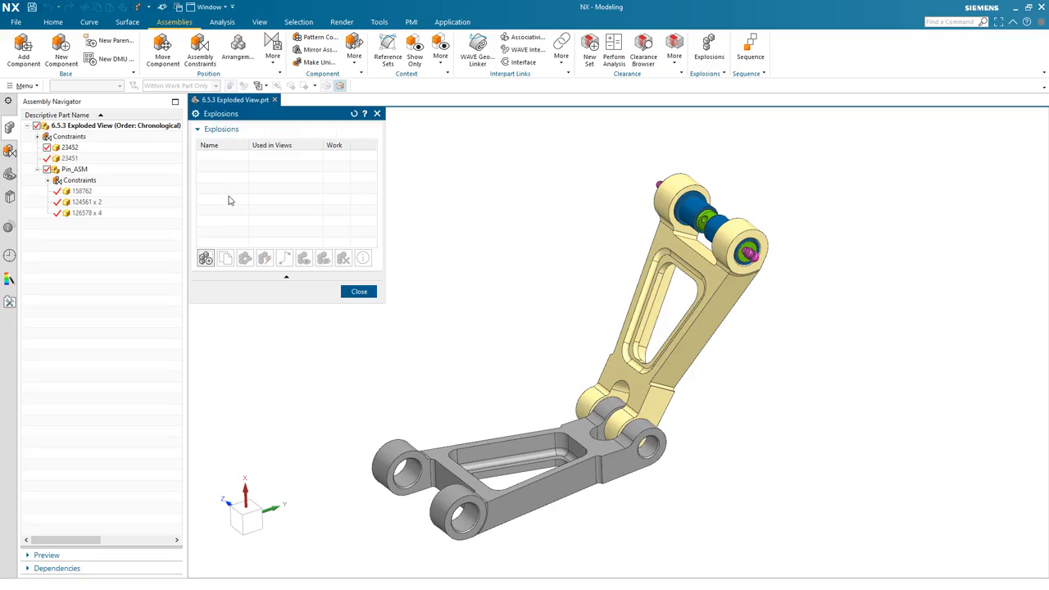
pyautogui.click(205, 259)
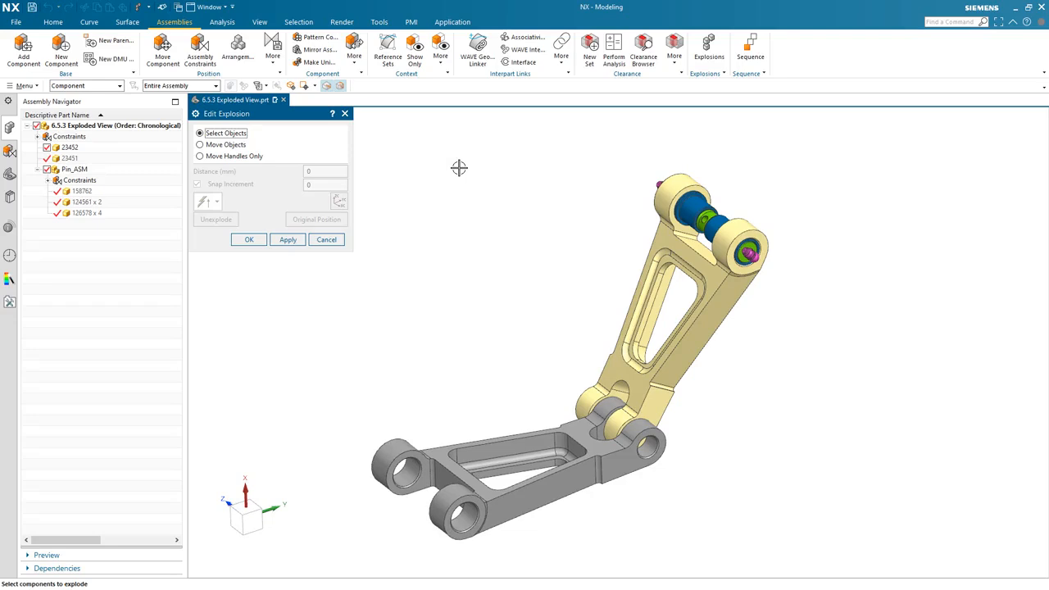
pyautogui.click(100, 170)
pyautogui.click(105, 192)
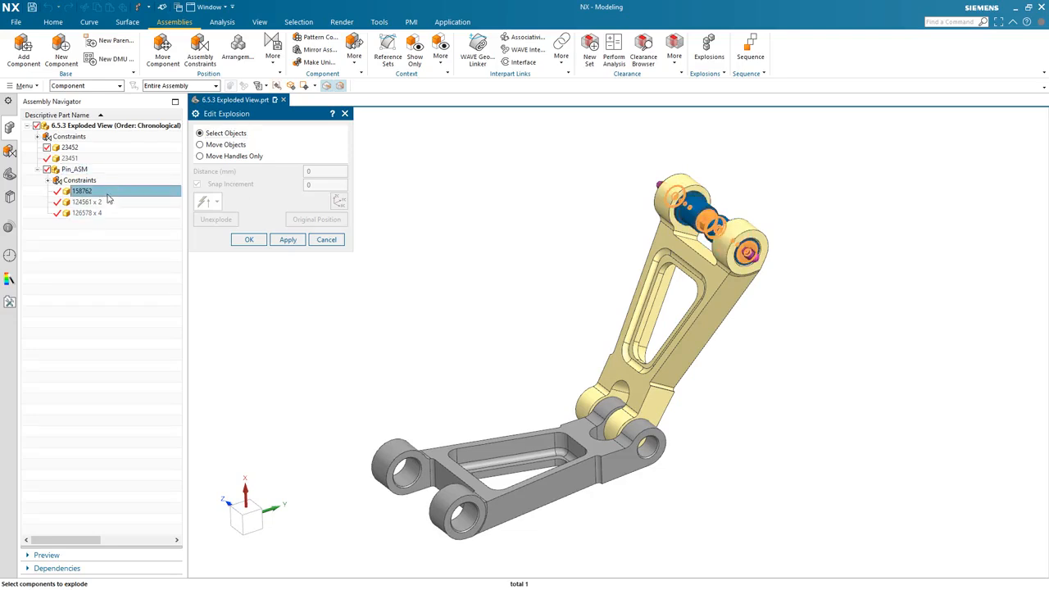
pyautogui.click(107, 203)
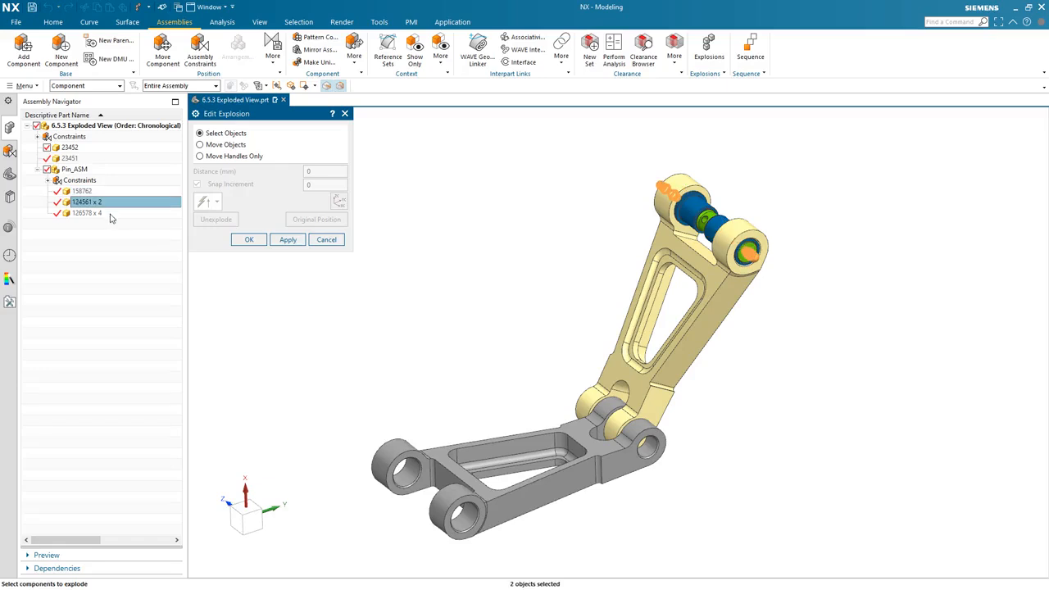
pyautogui.click(111, 214)
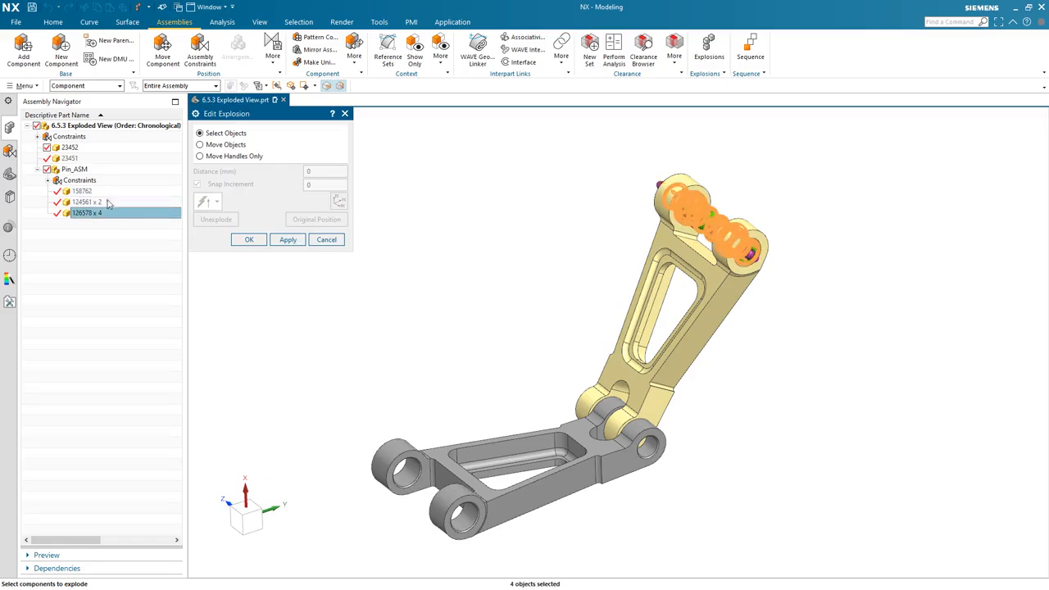
pyautogui.click(82, 150)
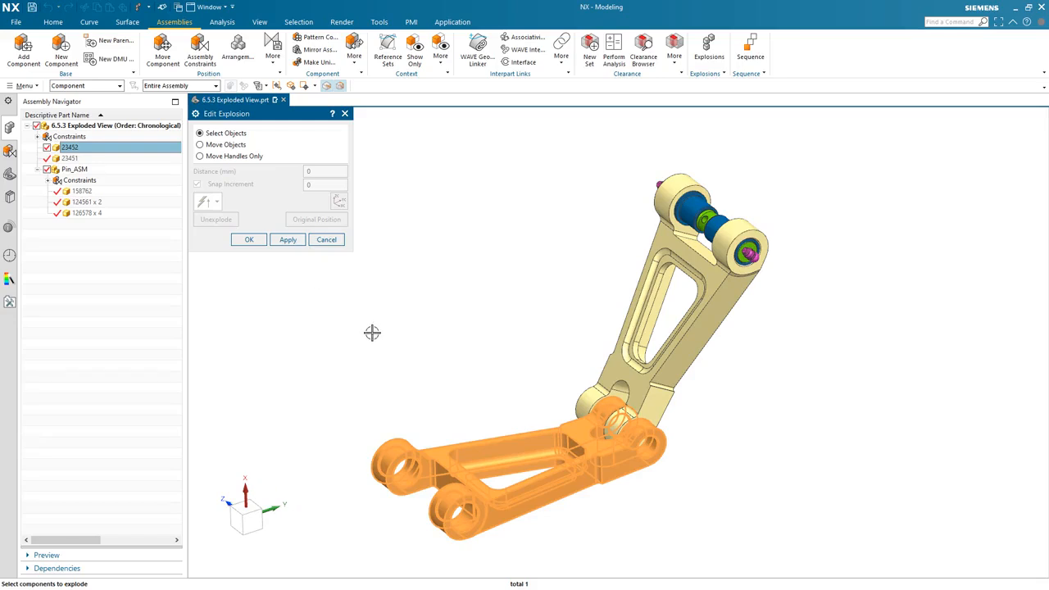
pyautogui.press('Escape')
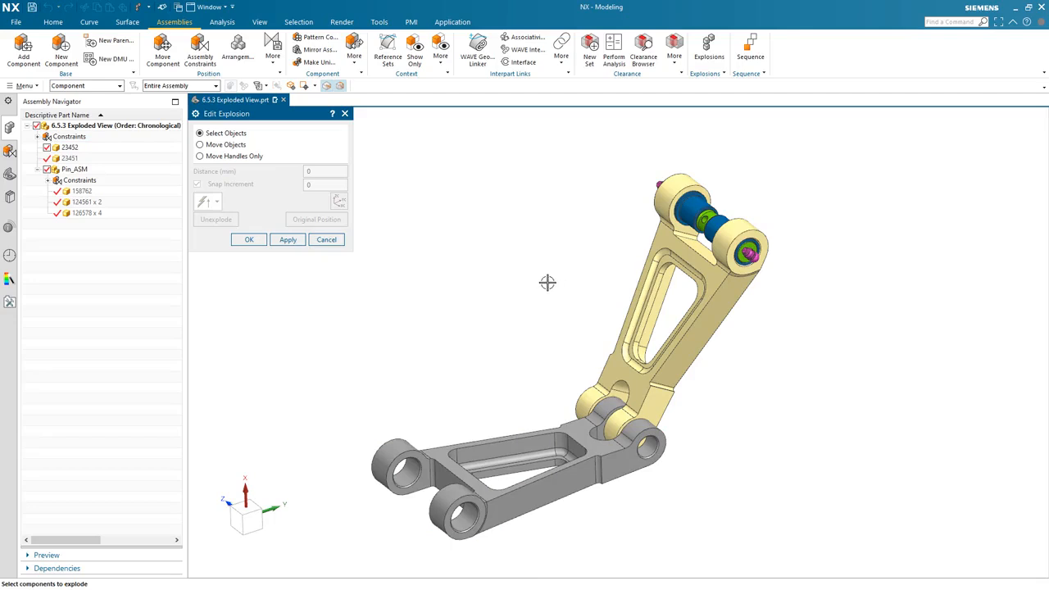
# Move the whole Pin_ASM subassembly out of the yellow arm in the positive Y direction
pyautogui.click(84, 173)
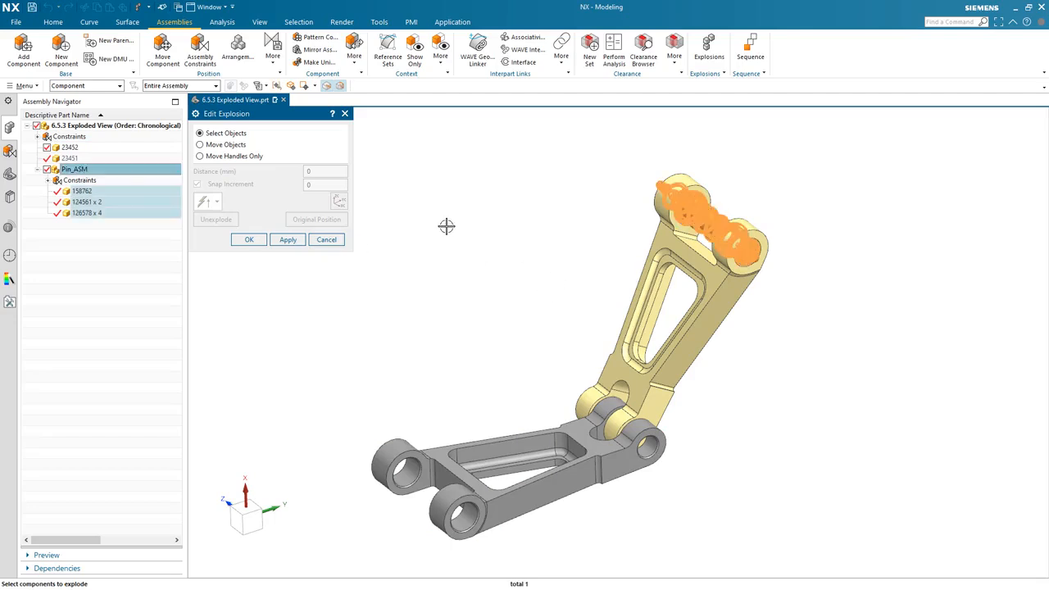
pyautogui.click(238, 146)
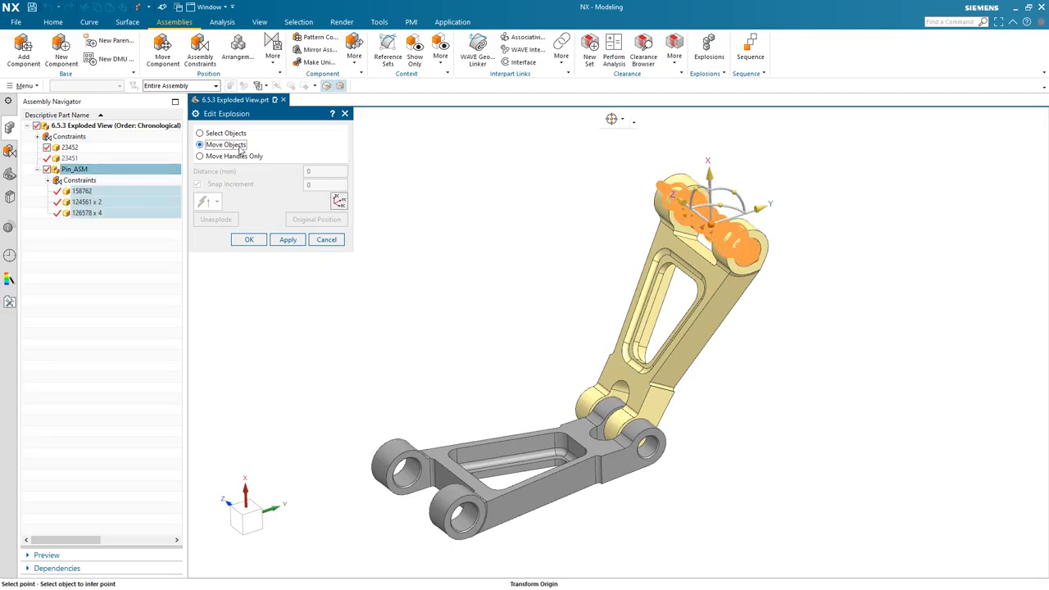
pyautogui.moveTo(761, 210); pyautogui.dragTo(820, 189)
pyautogui.moveTo(763, 206); pyautogui.dragTo(842, 213)
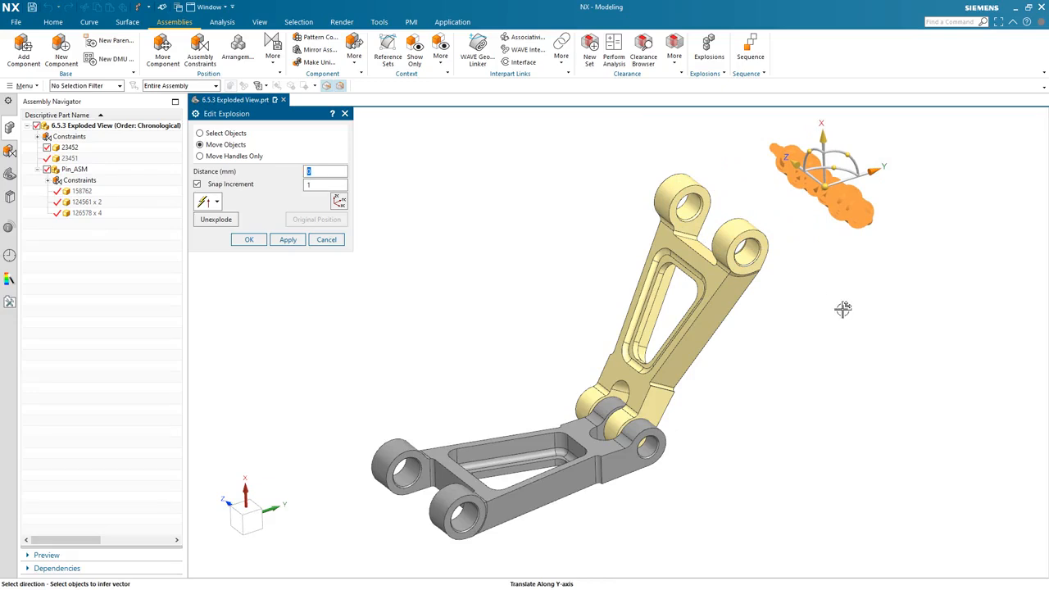
# Move only pin 158762 out of the exploded Pin_ASM, back towards the yellow arm along the negative Y direction
pyautogui.click(244, 136)
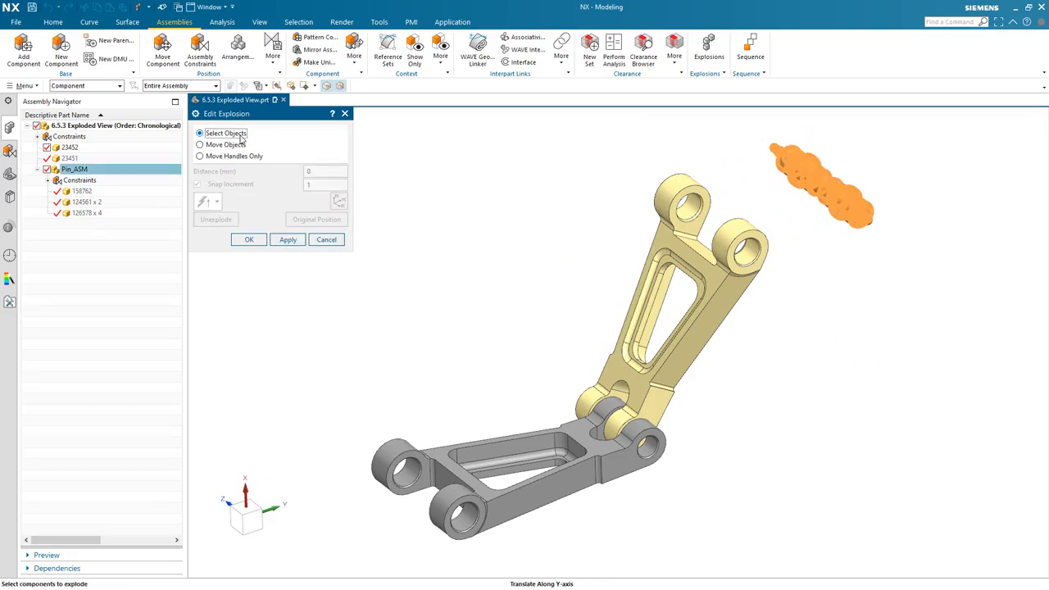
pyautogui.click(469, 165)
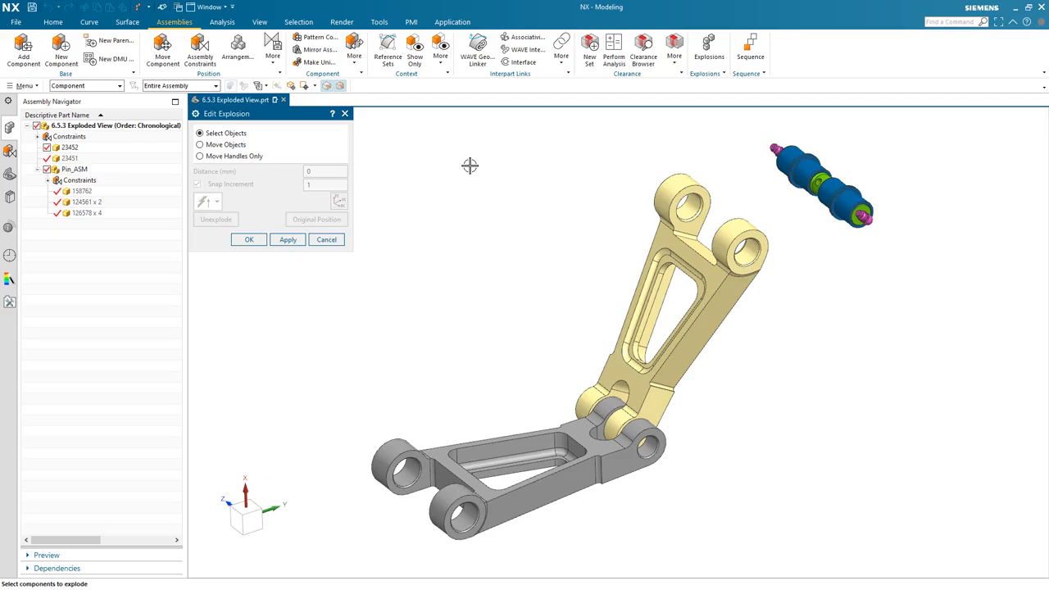
pyautogui.click(83, 191)
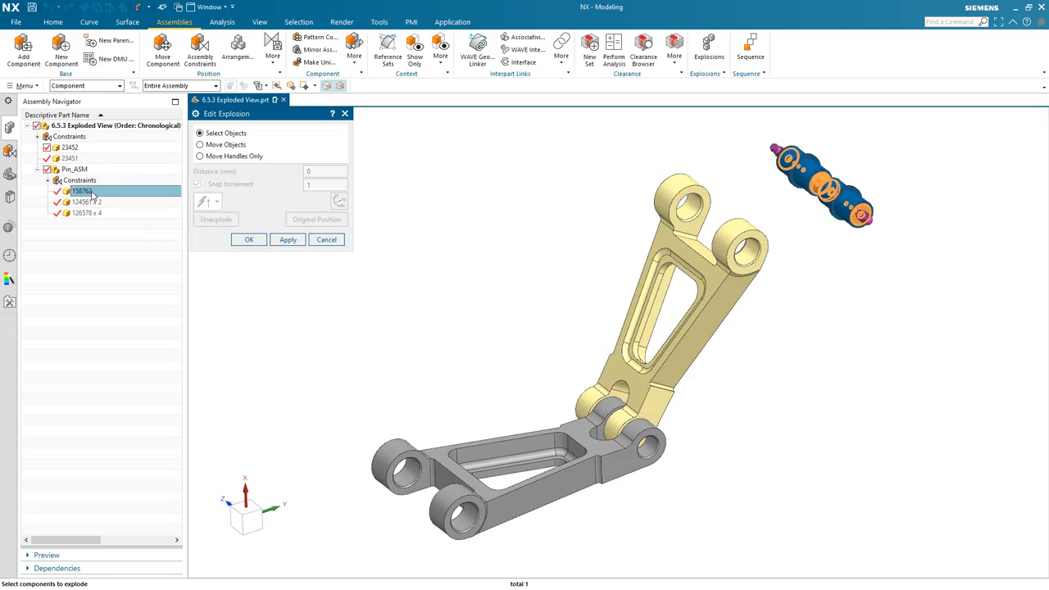
pyautogui.click(226, 145)
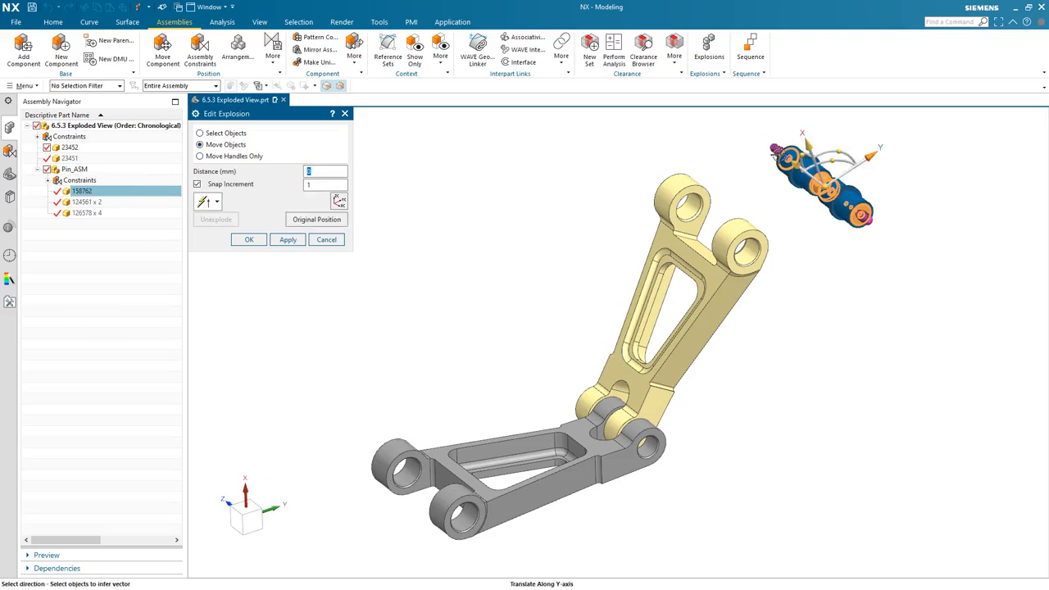
pyautogui.click(874, 154)
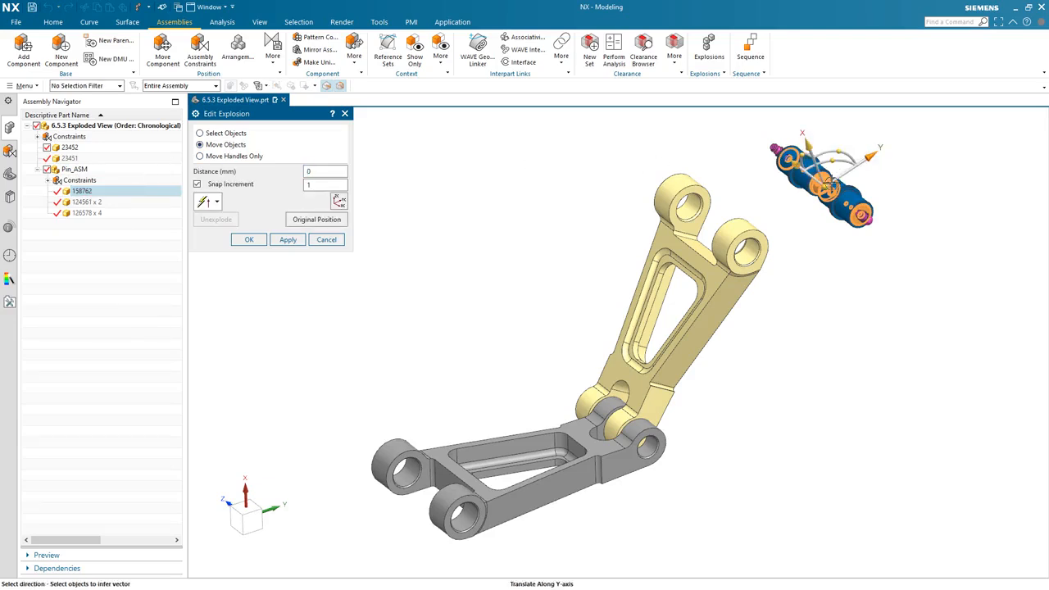
pyautogui.moveTo(875, 157); pyautogui.dragTo(828, 190)
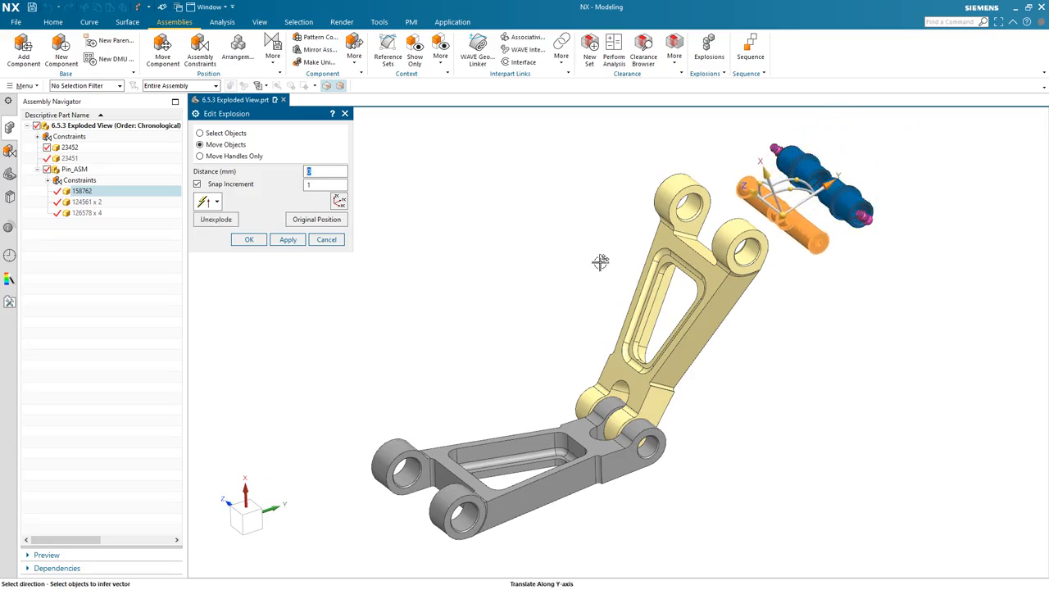
# Move only the yellow arm 23451 away from the grey arm in the positive Z direction and finish the explosion
pyautogui.click(227, 134)
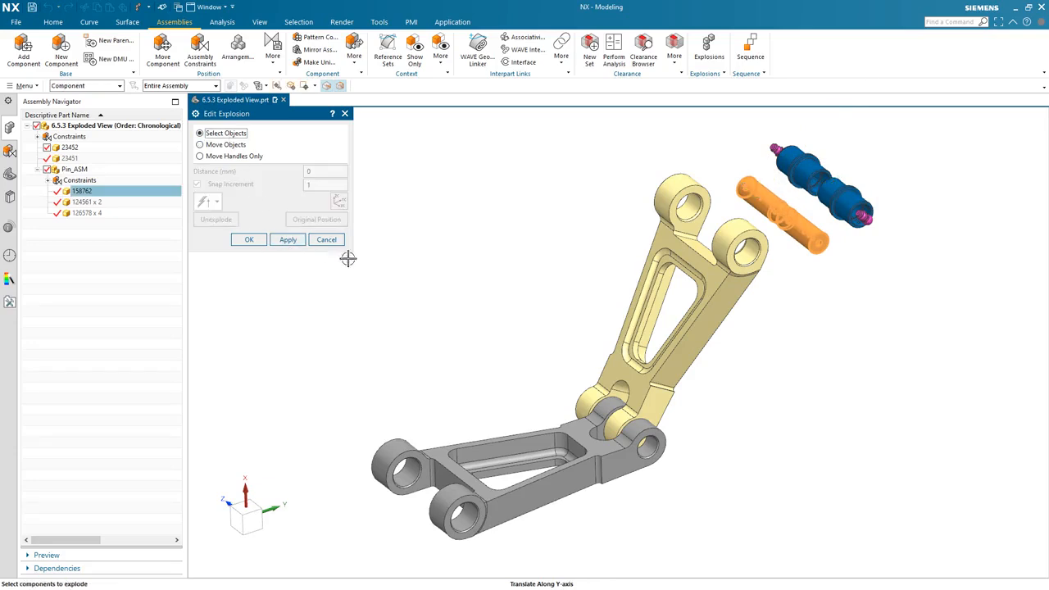
pyautogui.click(530, 199)
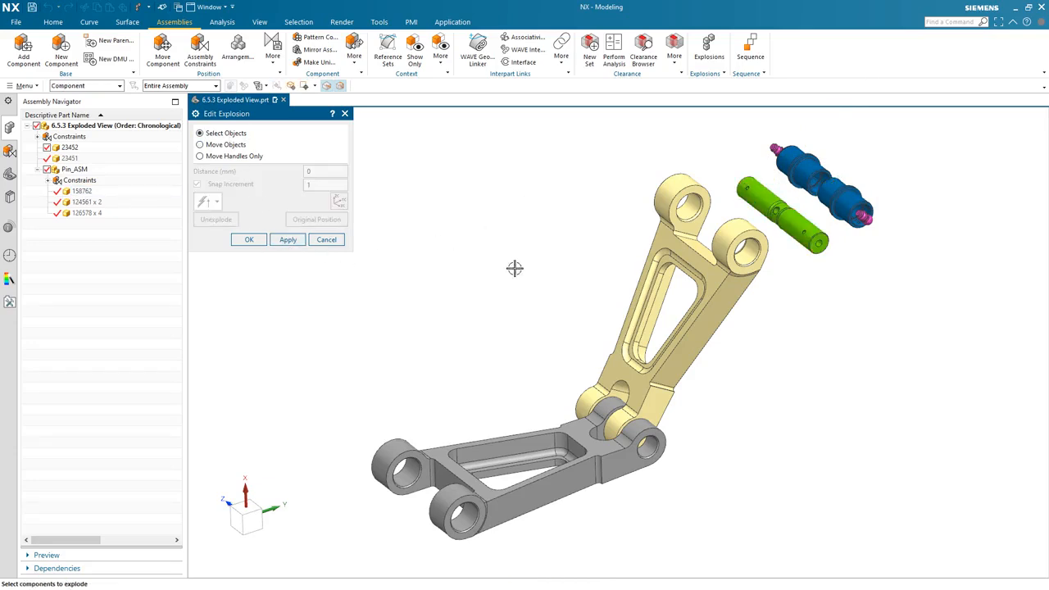
pyautogui.click(700, 352)
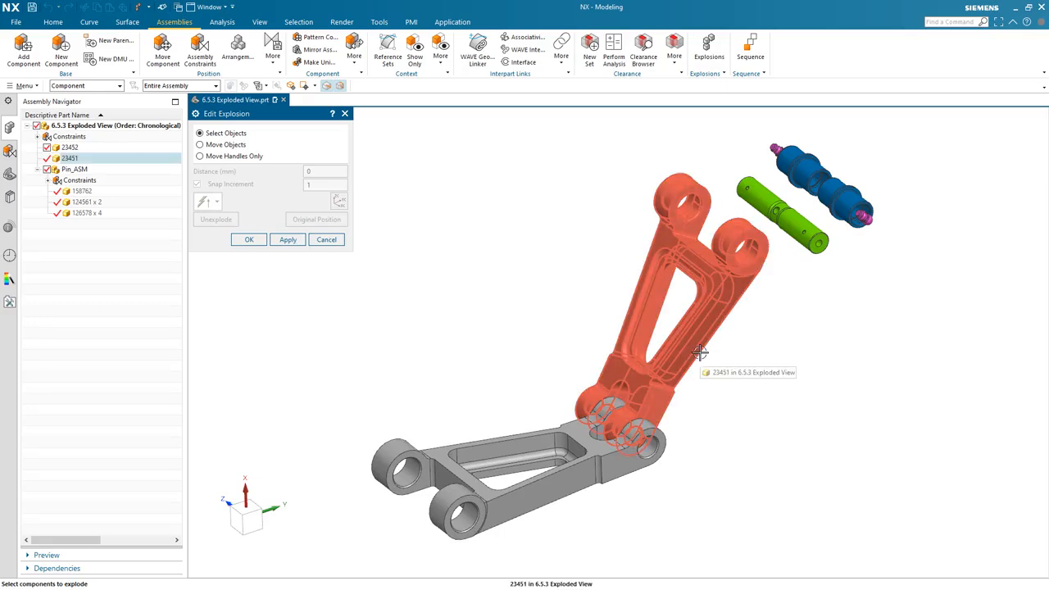
pyautogui.click(226, 146)
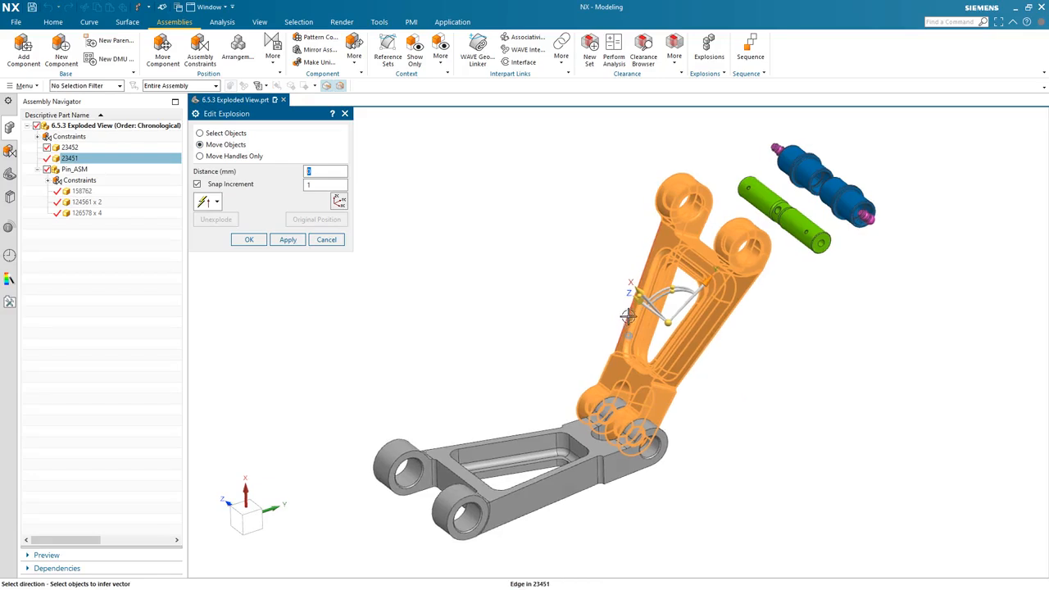
pyautogui.moveTo(628, 316); pyautogui.dragTo(620, 293, button='middle')
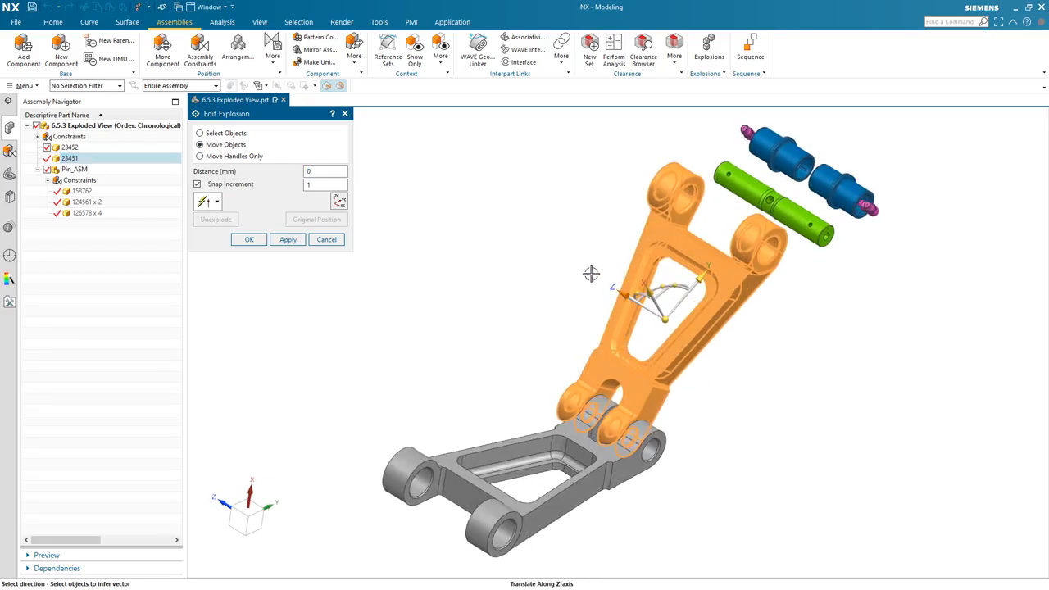
pyautogui.moveTo(627, 297); pyautogui.dragTo(502, 228)
pyautogui.keyDown('shift'); pyautogui.moveTo(526, 352); pyautogui.dragTo(555, 352, button='middle'); pyautogui.keyUp('shift')
pyautogui.scroll(-2, 555, 353)
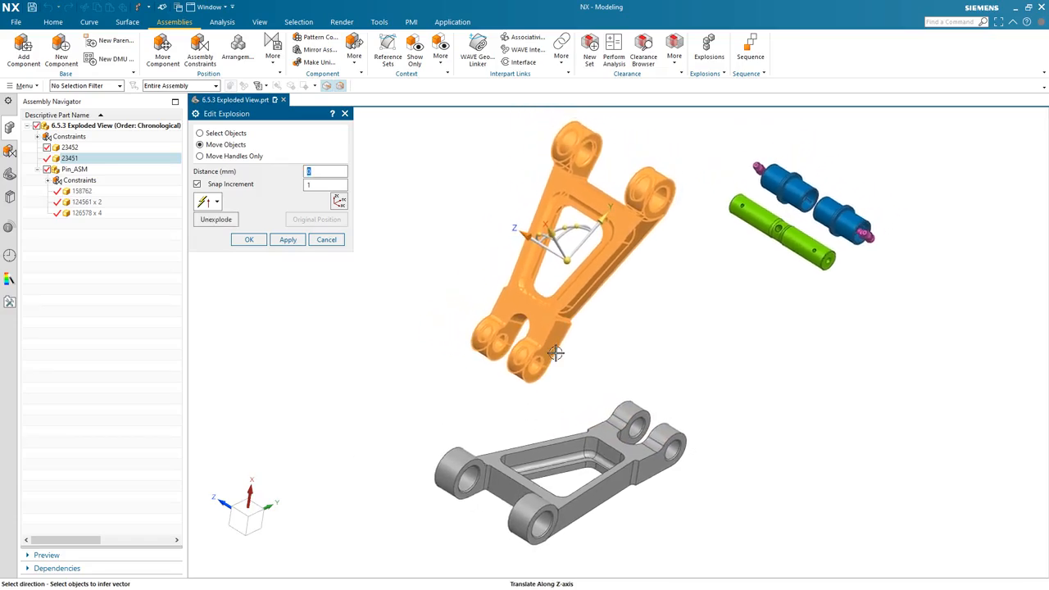
pyautogui.scroll(-1, 556, 353)
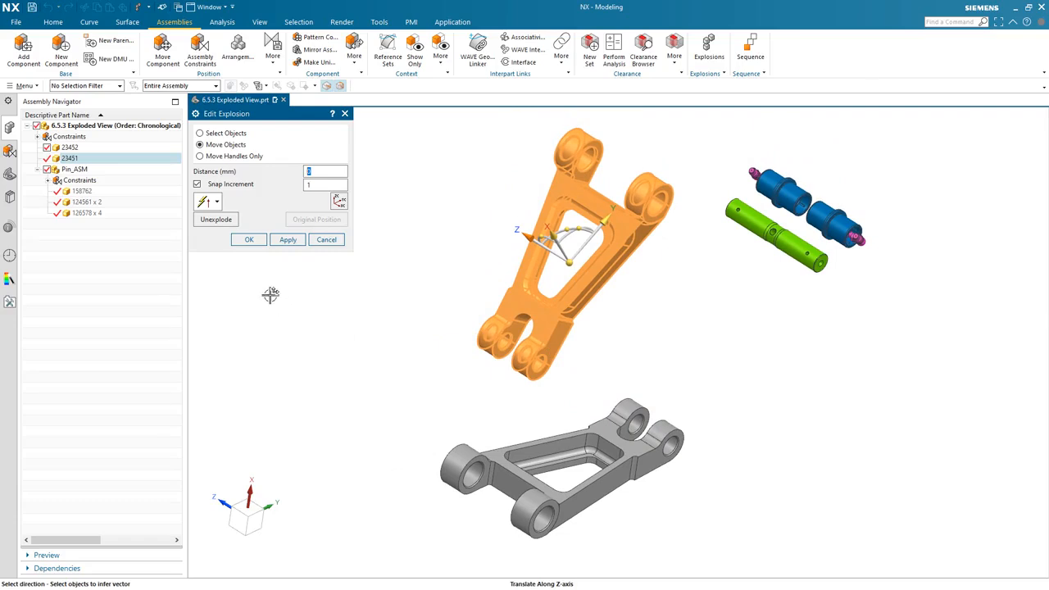
pyautogui.click(251, 239)
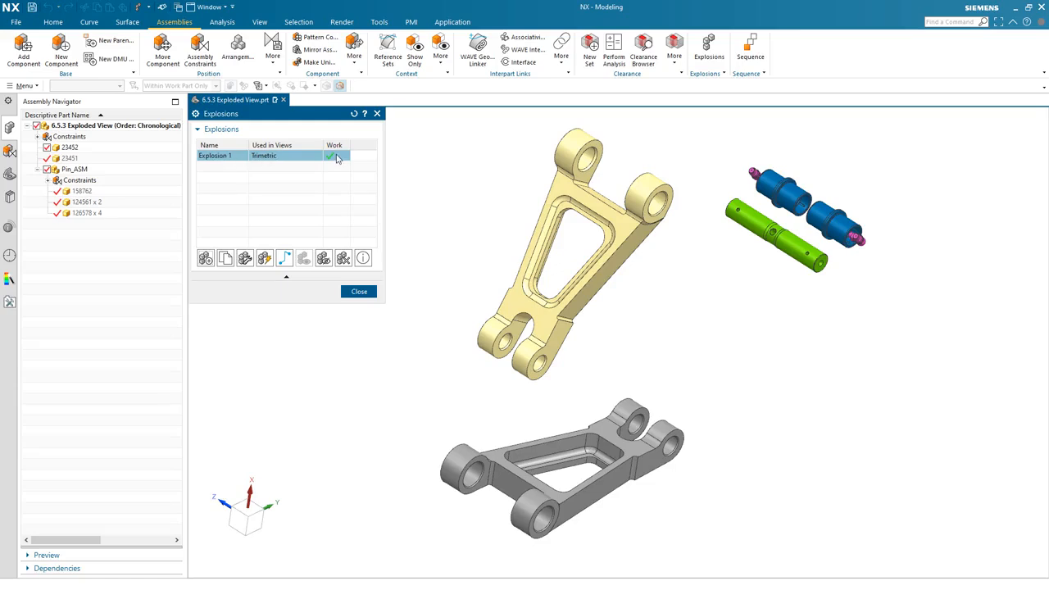
# Switch the Trimetric view to the unexploded assembly and back to Explosion 1
pyautogui.doubleClick(291, 160)
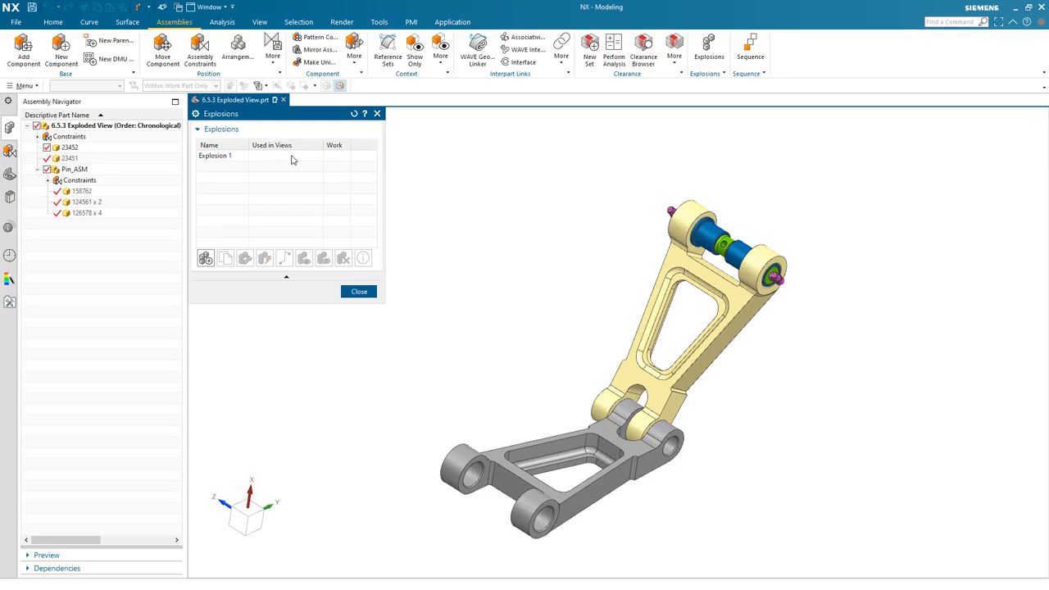
pyautogui.doubleClick(291, 160)
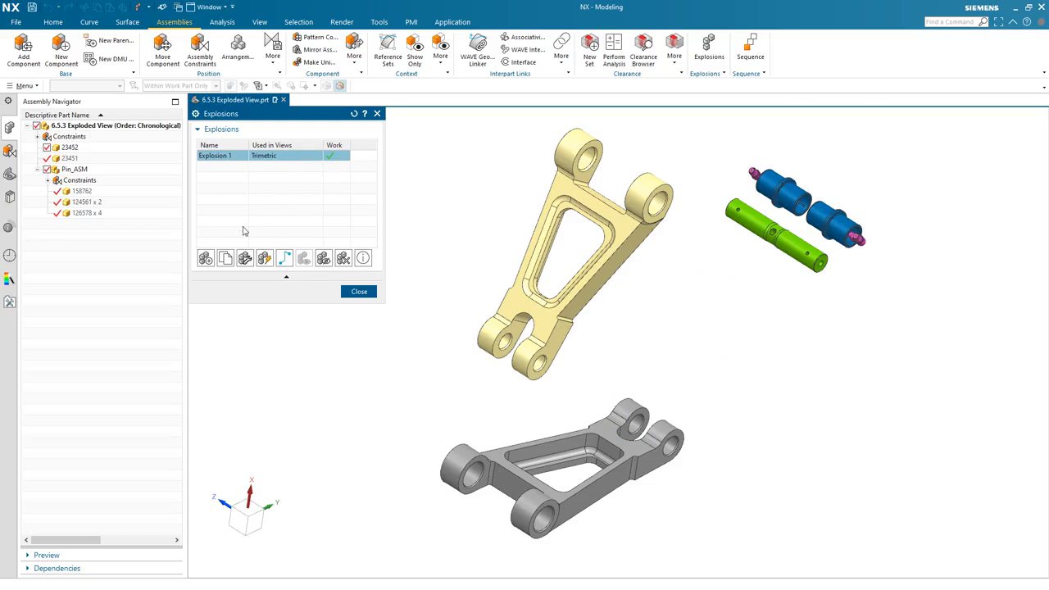
# Create a second explosion with the grey arm 23452 moved well above its assembled position in the positive X direction
pyautogui.click(206, 258)
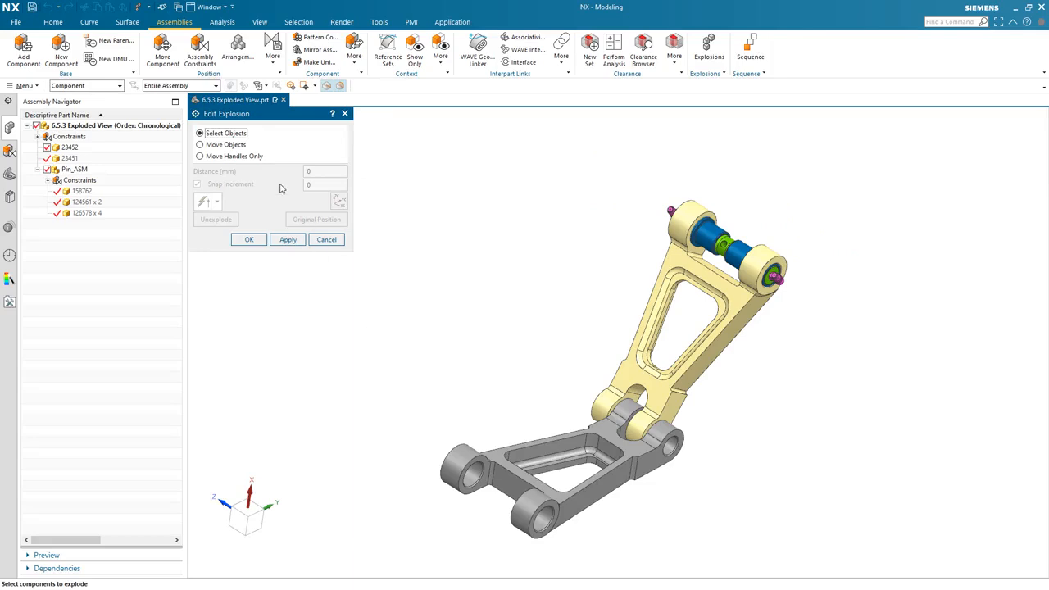
pyautogui.click(546, 425)
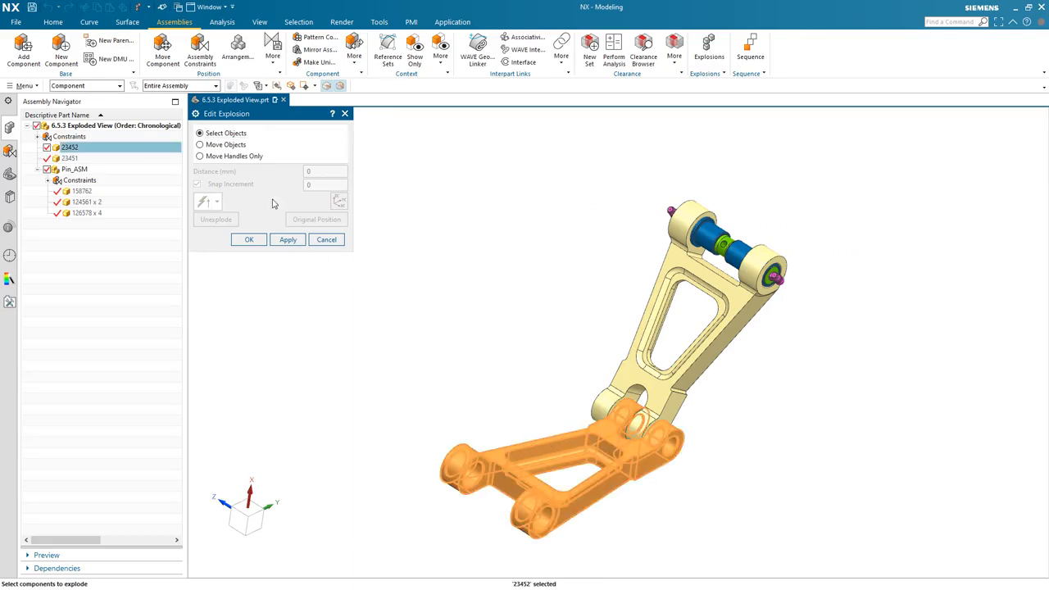
pyautogui.click(238, 146)
pyautogui.moveTo(579, 420); pyautogui.dragTo(578, 377)
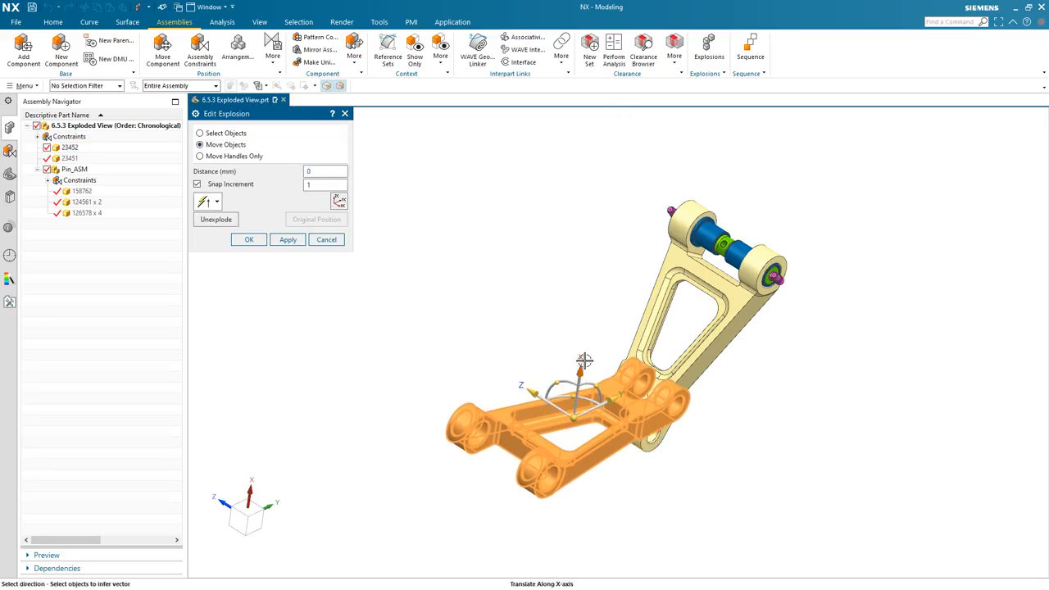
pyautogui.moveTo(591, 307); pyautogui.dragTo(556, 351, button='middle')
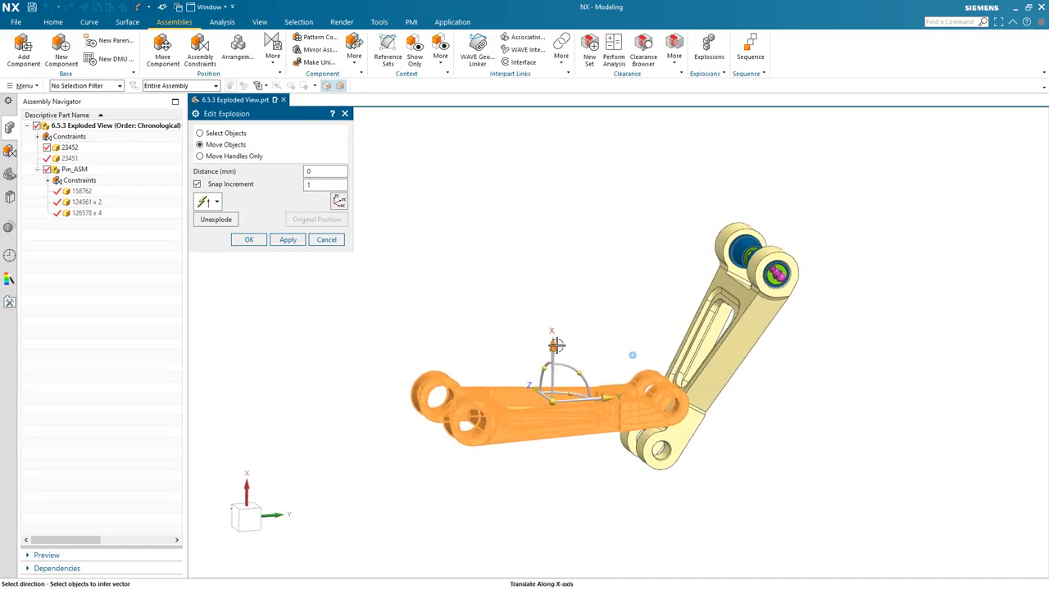
pyautogui.moveTo(554, 346); pyautogui.dragTo(549, 238)
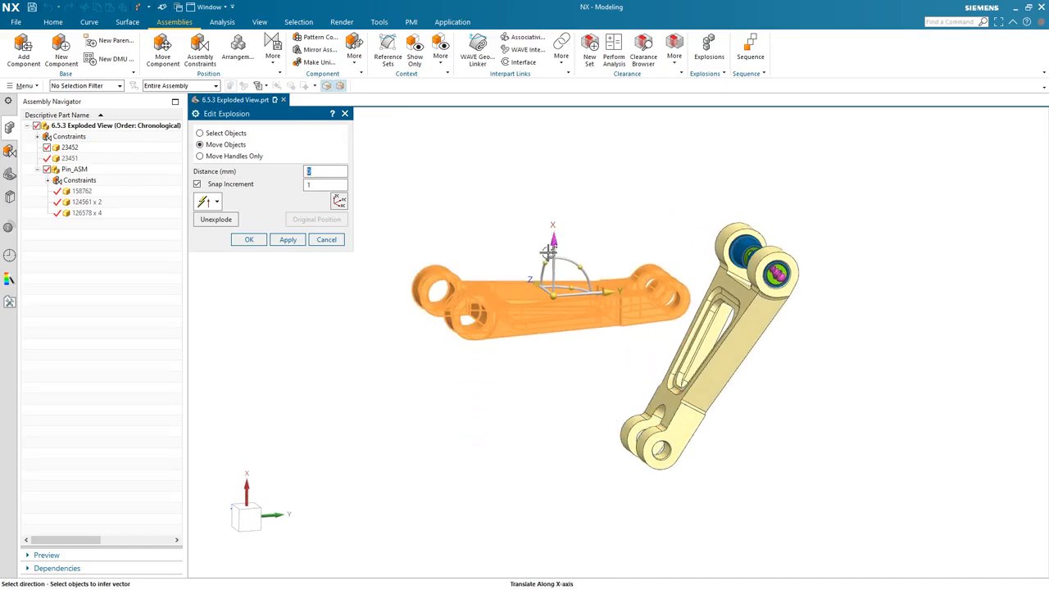
pyautogui.click(262, 246)
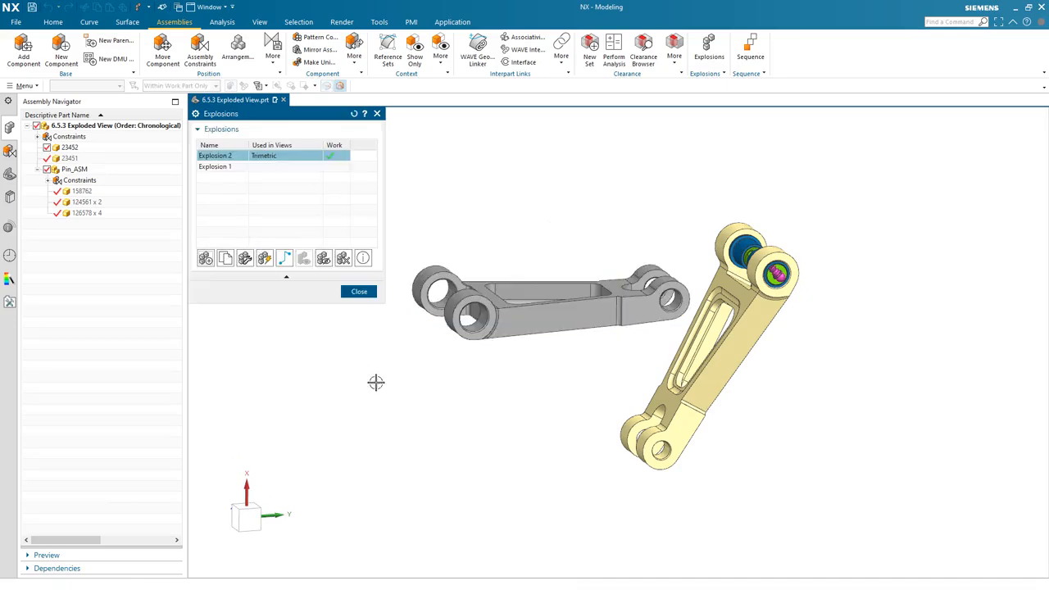
# Compare the two explosions by activating Explosion 1 and returning to Explosion 2
pyautogui.moveTo(402, 398); pyautogui.dragTo(429, 426, button='middle')
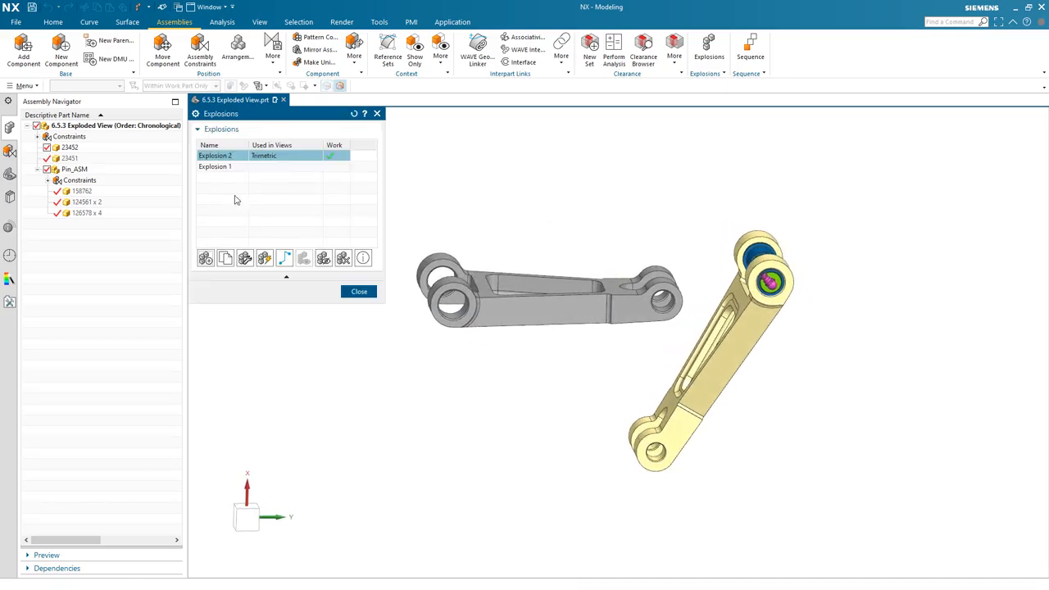
pyautogui.doubleClick(260, 168)
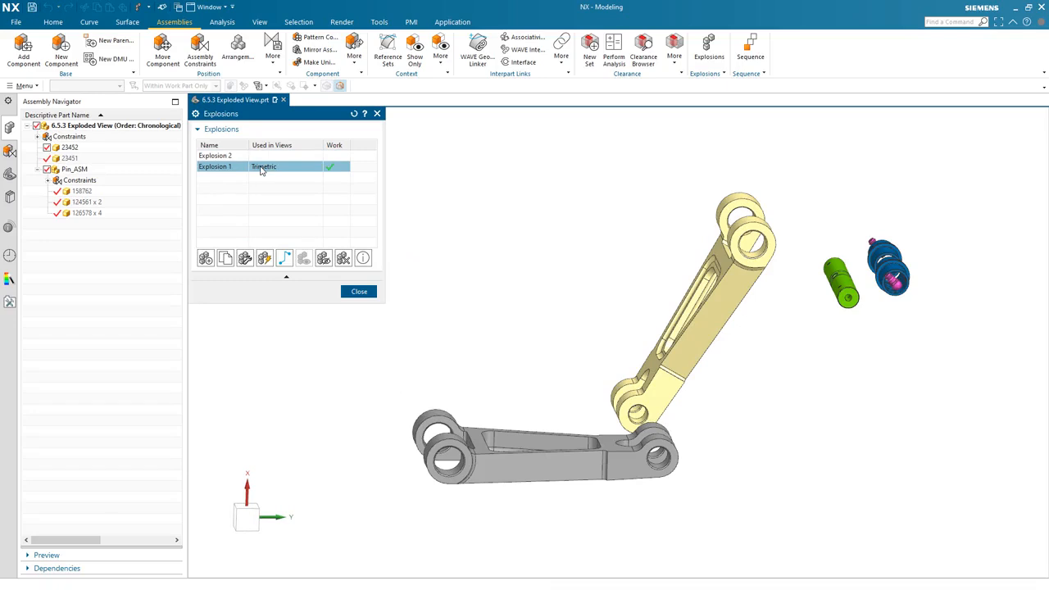
pyautogui.doubleClick(271, 156)
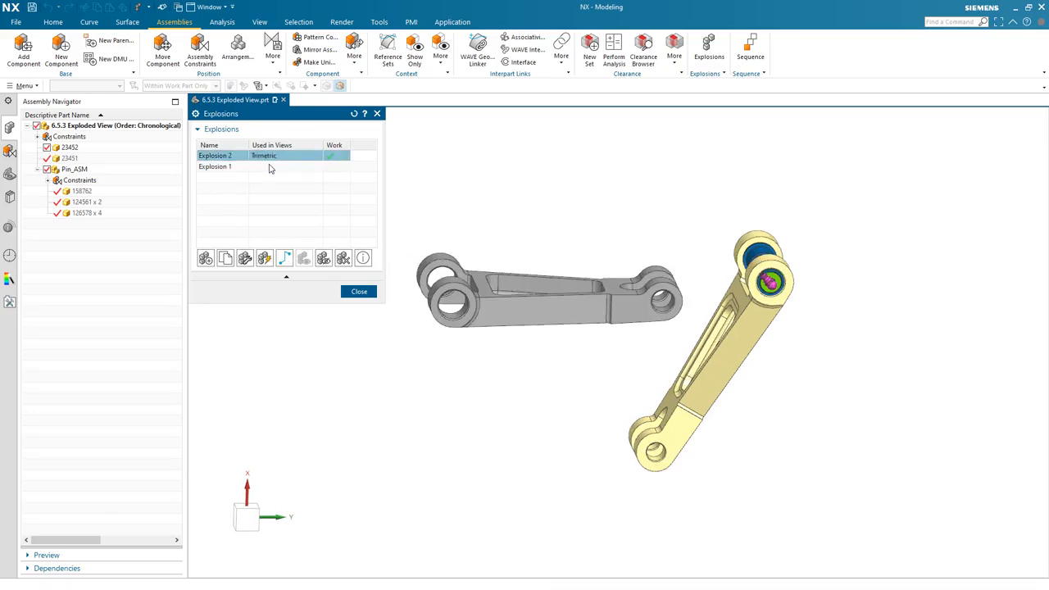
# Copy Explosion 1 into a new explosion and rotate the yellow arm 23451 about the Y-axis in it
pyautogui.doubleClick(271, 167)
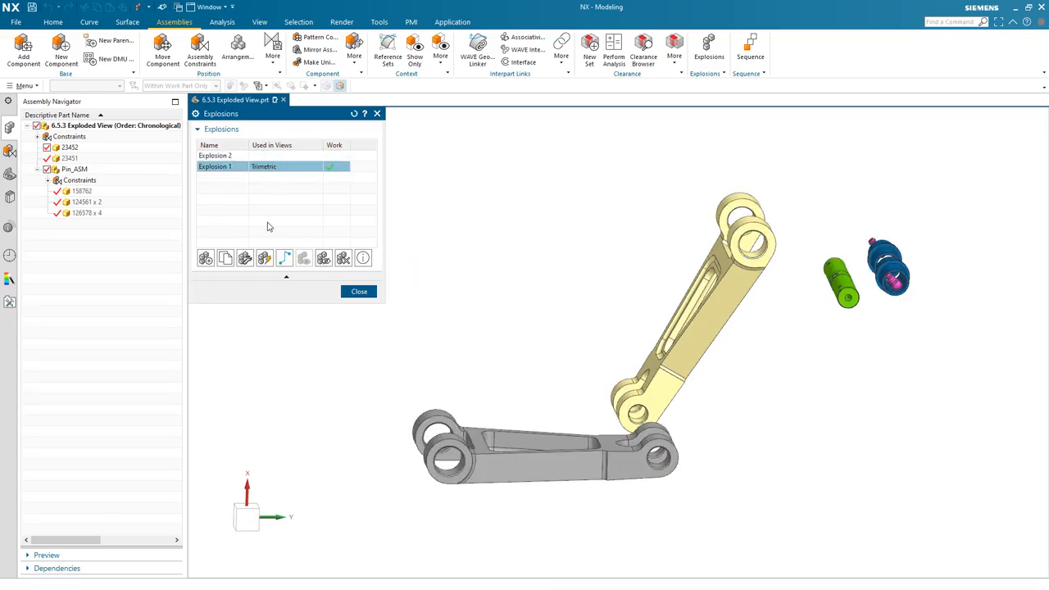
pyautogui.click(227, 259)
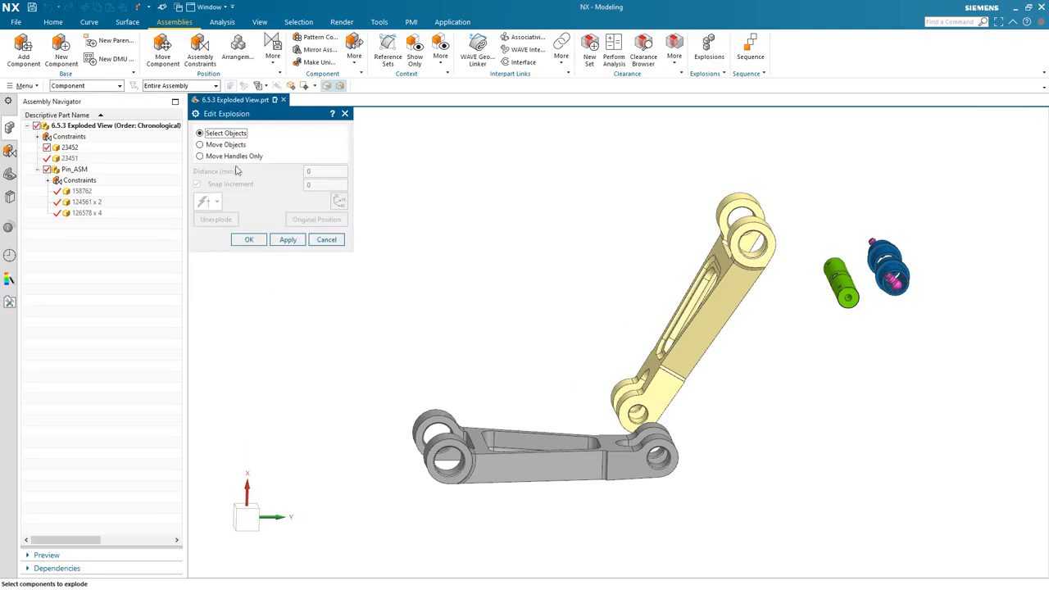
pyautogui.click(689, 347)
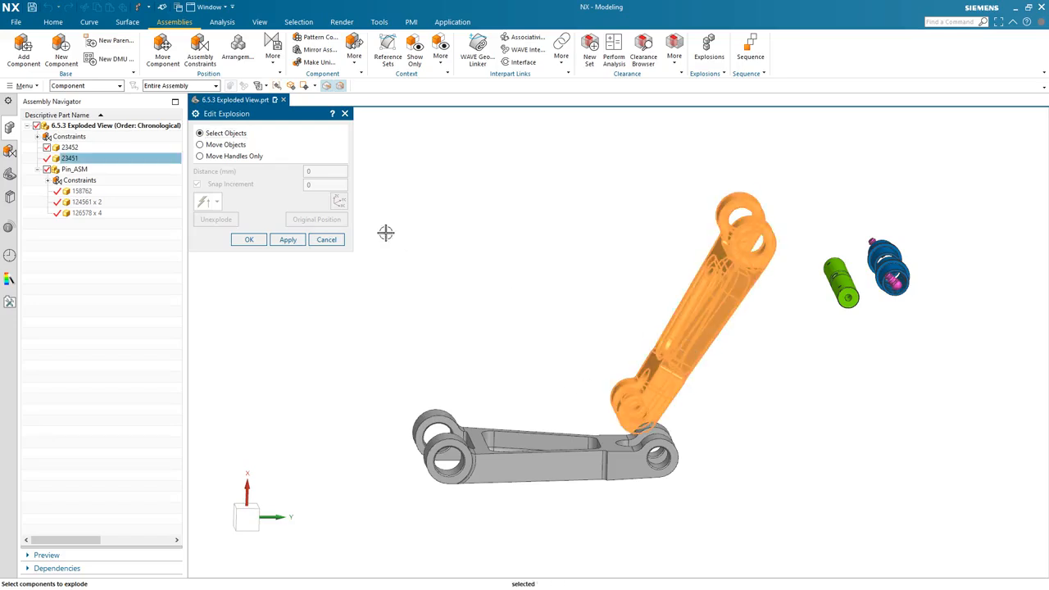
pyautogui.click(233, 145)
pyautogui.moveTo(543, 267); pyautogui.dragTo(710, 246, button='middle')
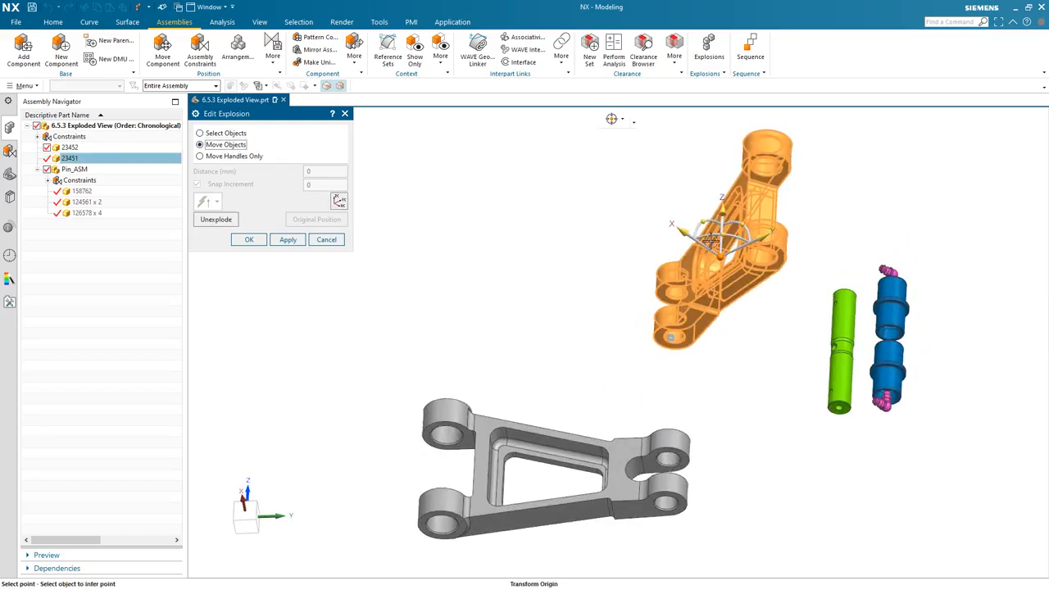
pyautogui.click(707, 219)
pyautogui.moveTo(706, 220); pyautogui.dragTo(686, 249)
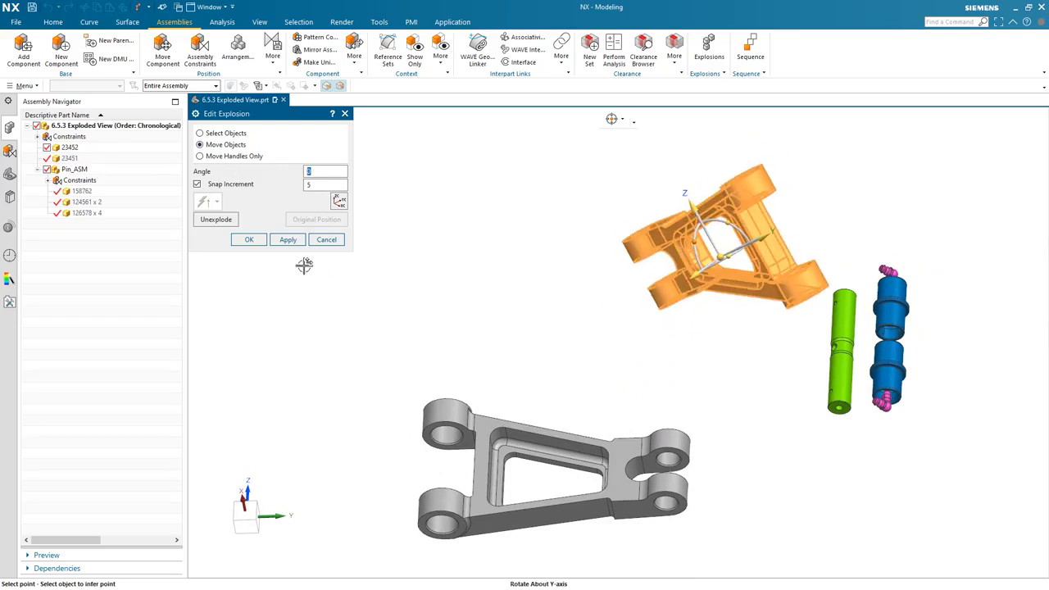
pyautogui.click(249, 239)
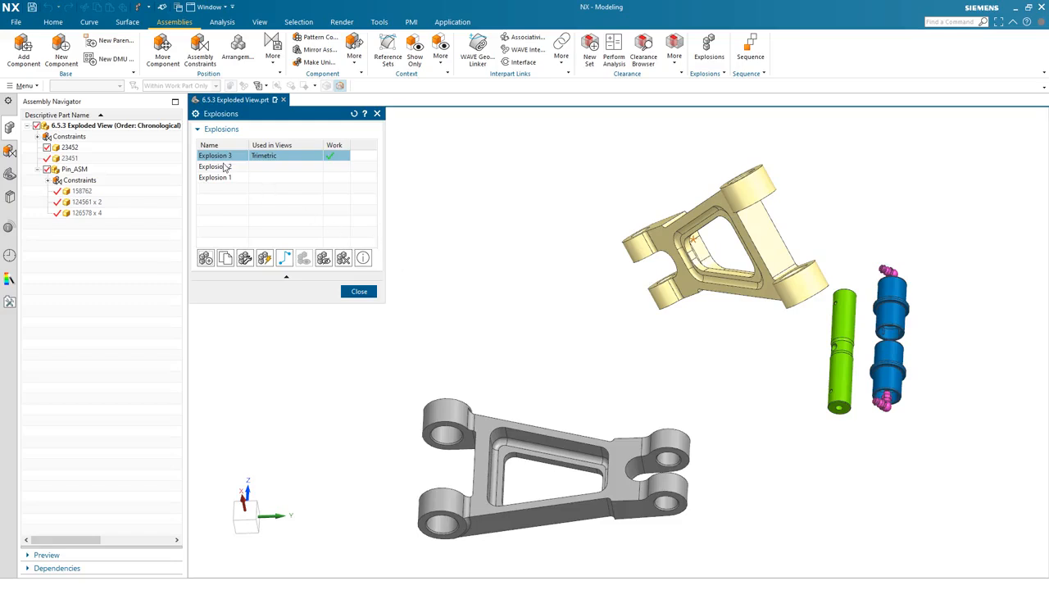
# Rename Explosion 3 as "This one" and Explosion 2 as "The next"
pyautogui.click(220, 159)
pyautogui.click(221, 157)
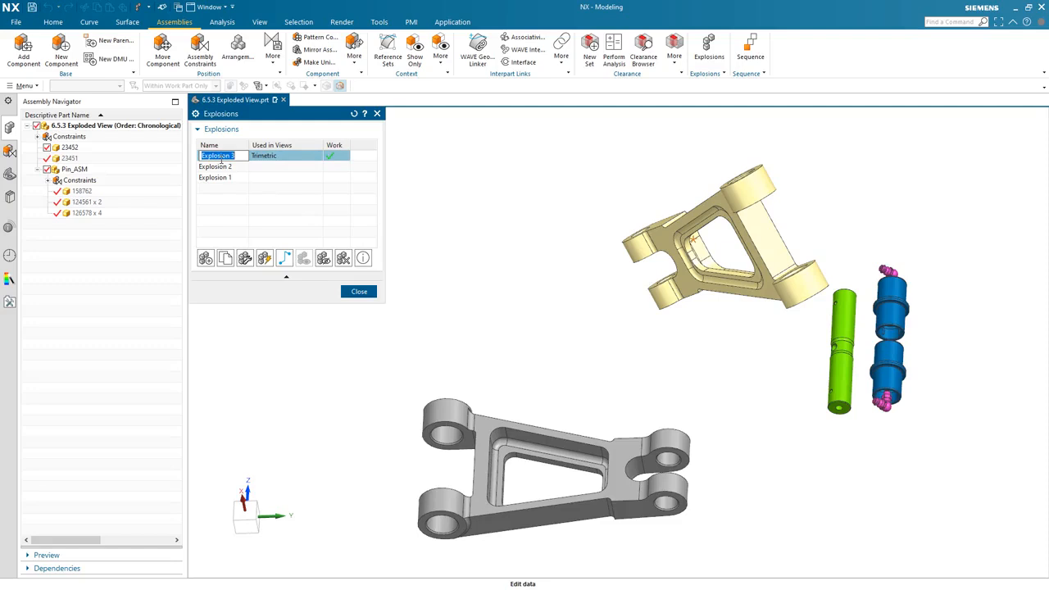
pyautogui.write('This one')
pyautogui.press('Return')
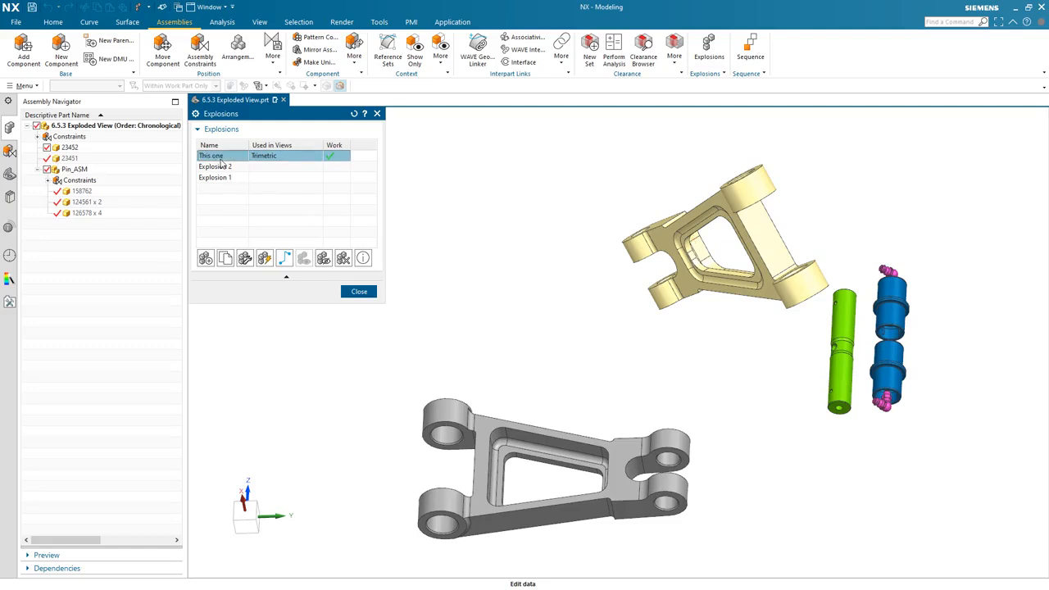
pyautogui.click(227, 169)
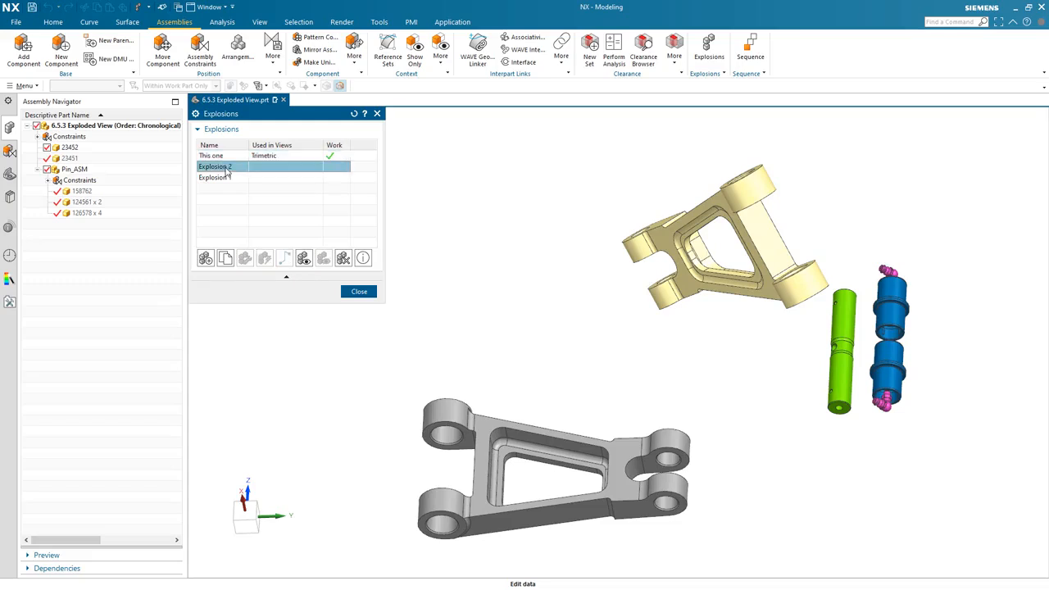
pyautogui.click(227, 168)
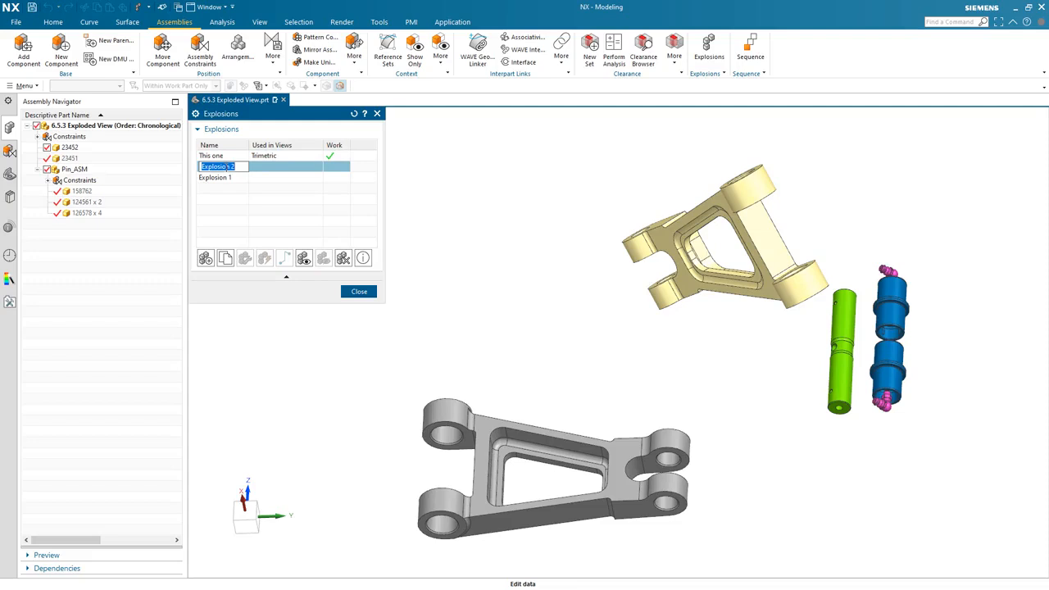
pyautogui.write('T')
pyautogui.press('Return')
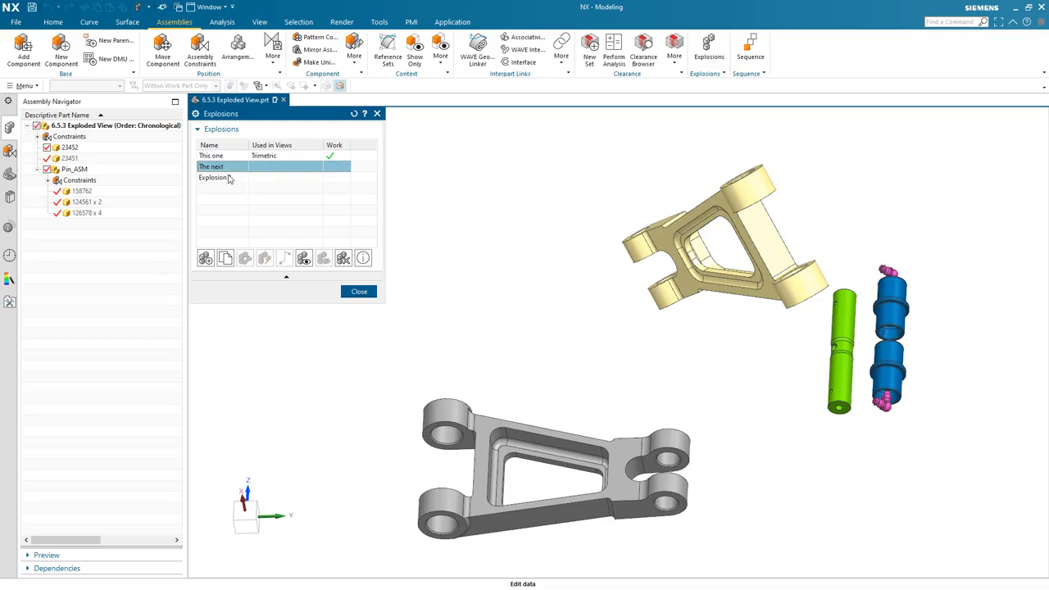
# Show Explosion 1 in the work view, toggling it off and back on to compare with the assembled state
pyautogui.click(227, 178)
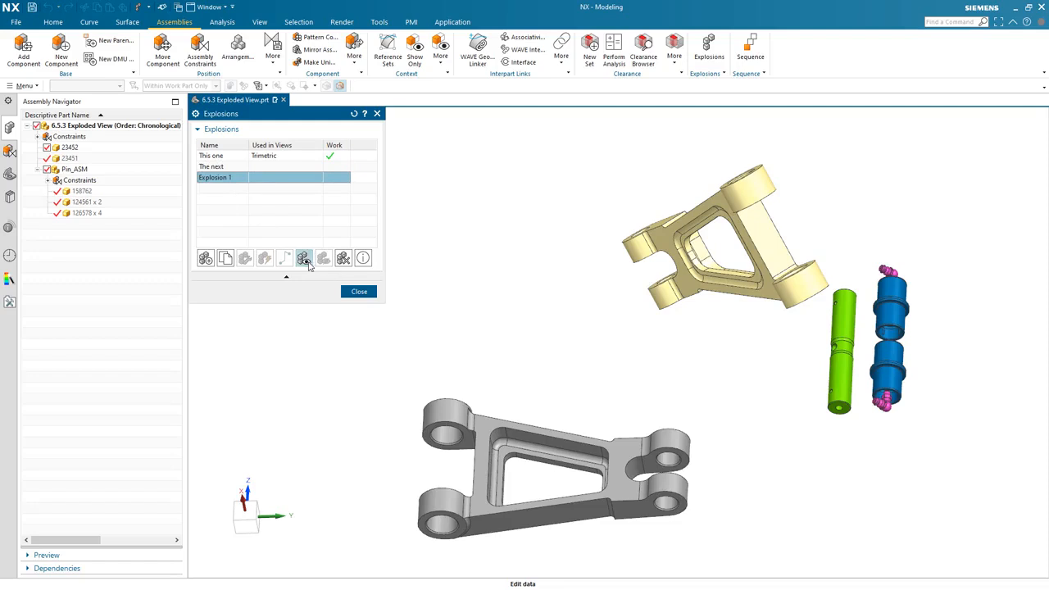
pyautogui.click(304, 259)
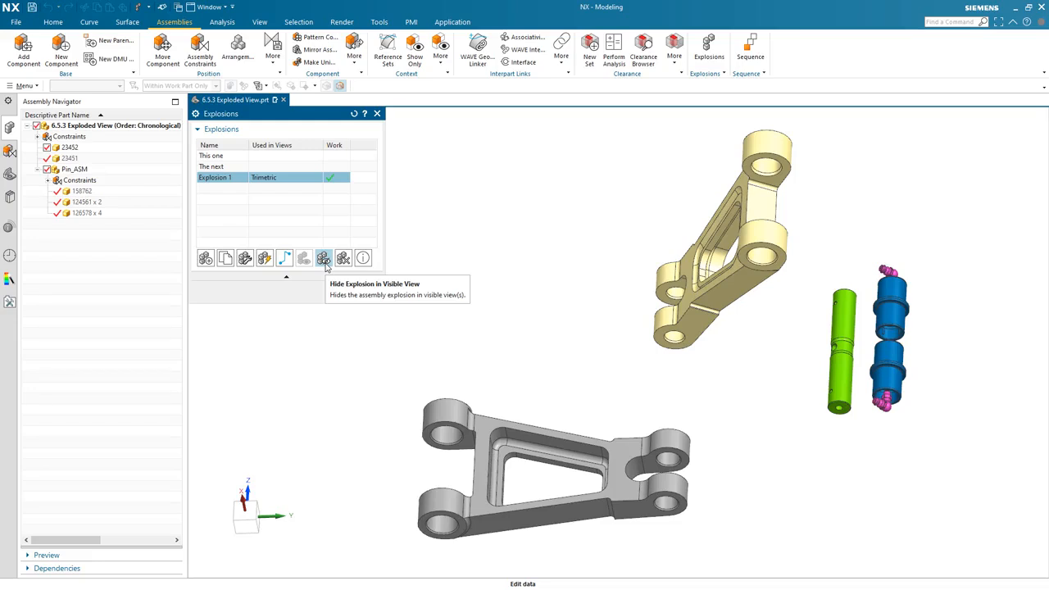
pyautogui.click(323, 259)
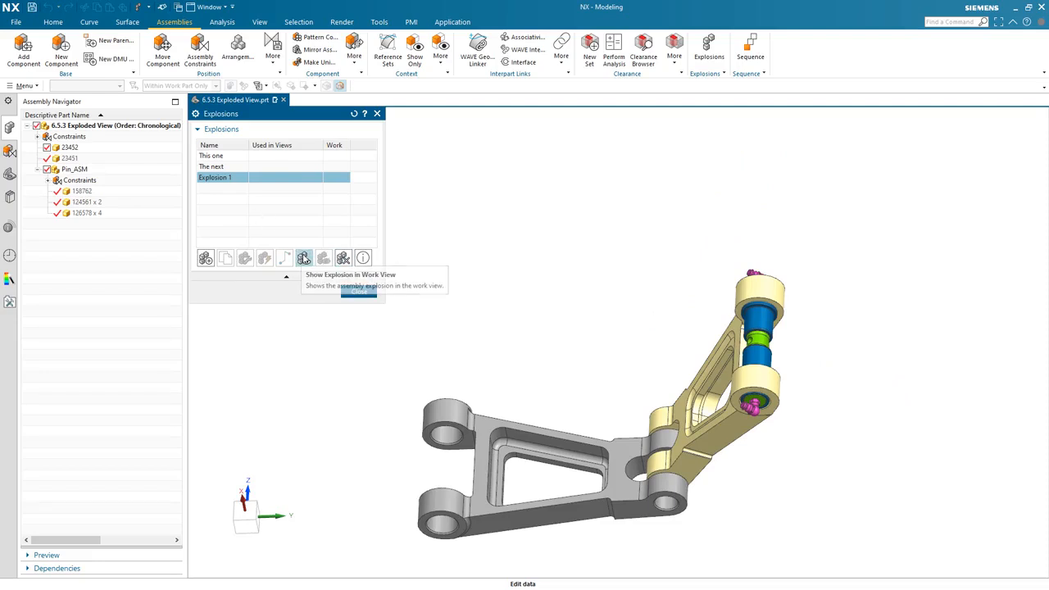
pyautogui.click(304, 259)
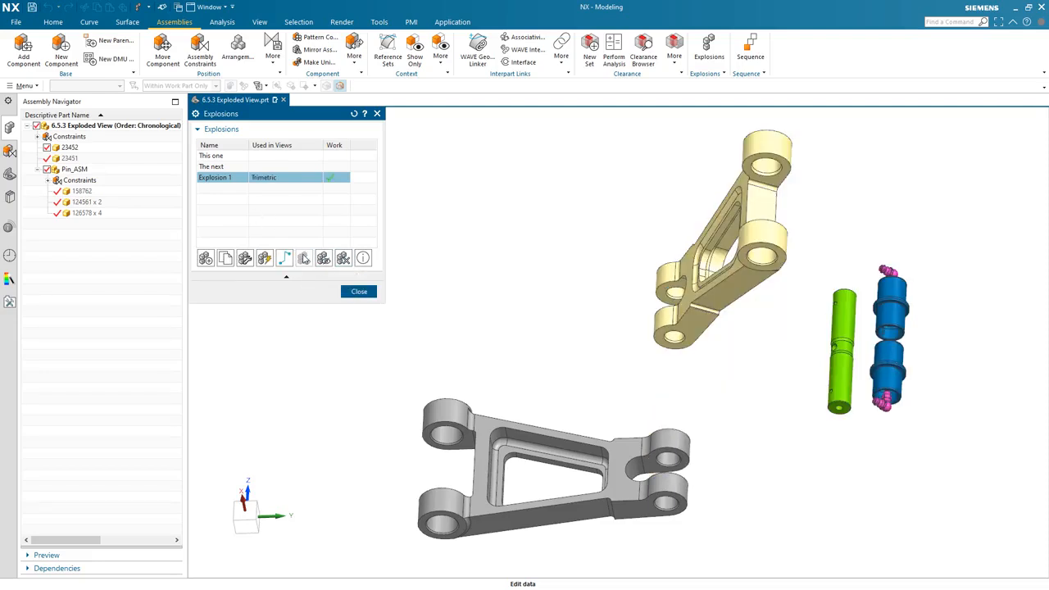
# Edit Explosion 1 by moving the yellow arm 23451 farther away in the positive X direction and rotating it about the X-axis
pyautogui.click(245, 259)
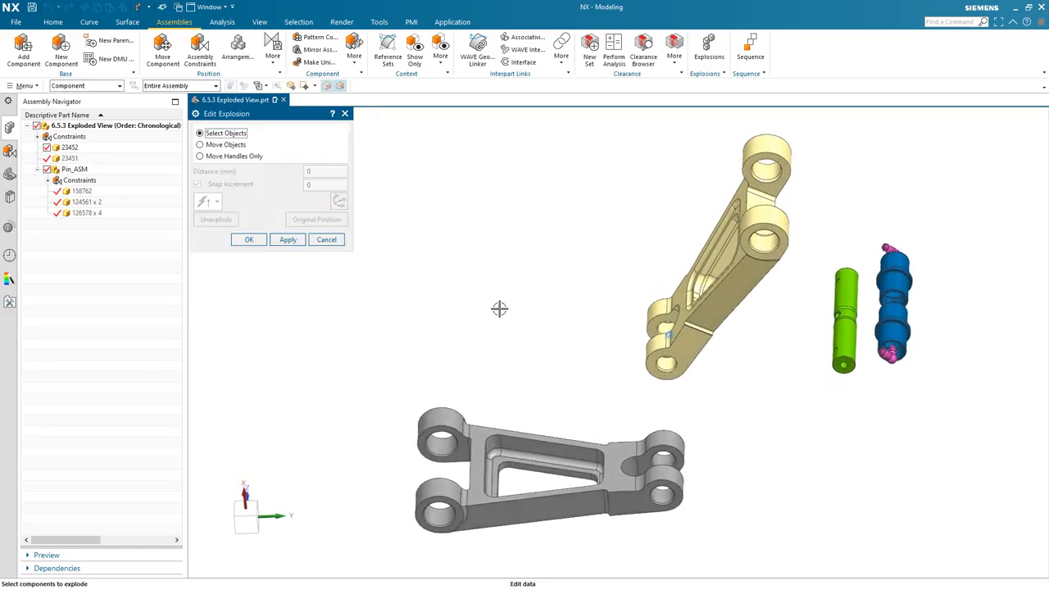
pyautogui.click(713, 302)
pyautogui.click(227, 146)
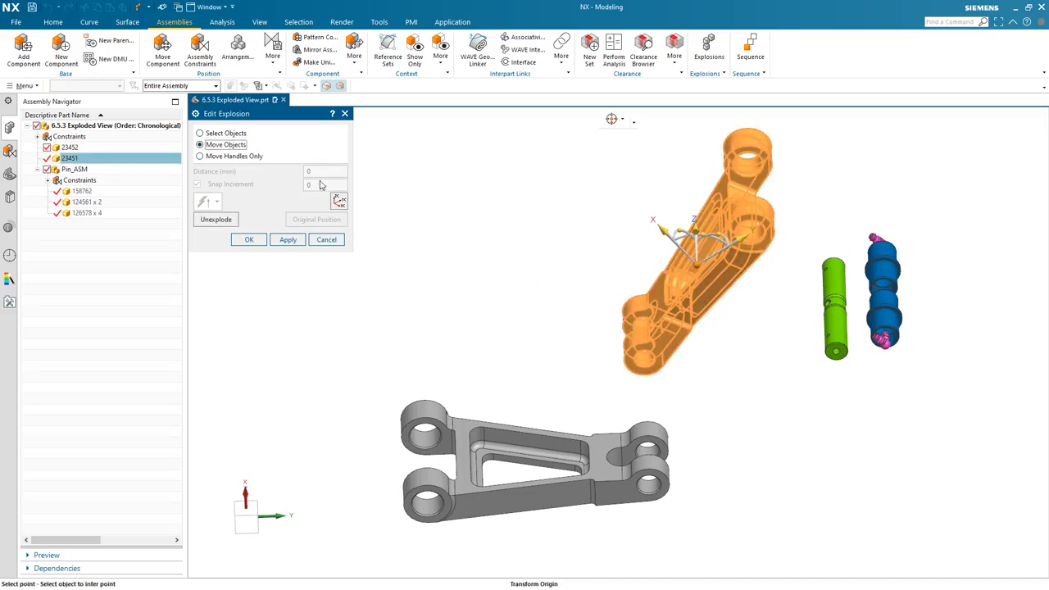
pyautogui.moveTo(654, 238); pyautogui.dragTo(566, 164)
pyautogui.moveTo(574, 176); pyautogui.dragTo(646, 228, button='middle')
pyautogui.click(645, 230)
pyautogui.moveTo(644, 230); pyautogui.dragTo(681, 271)
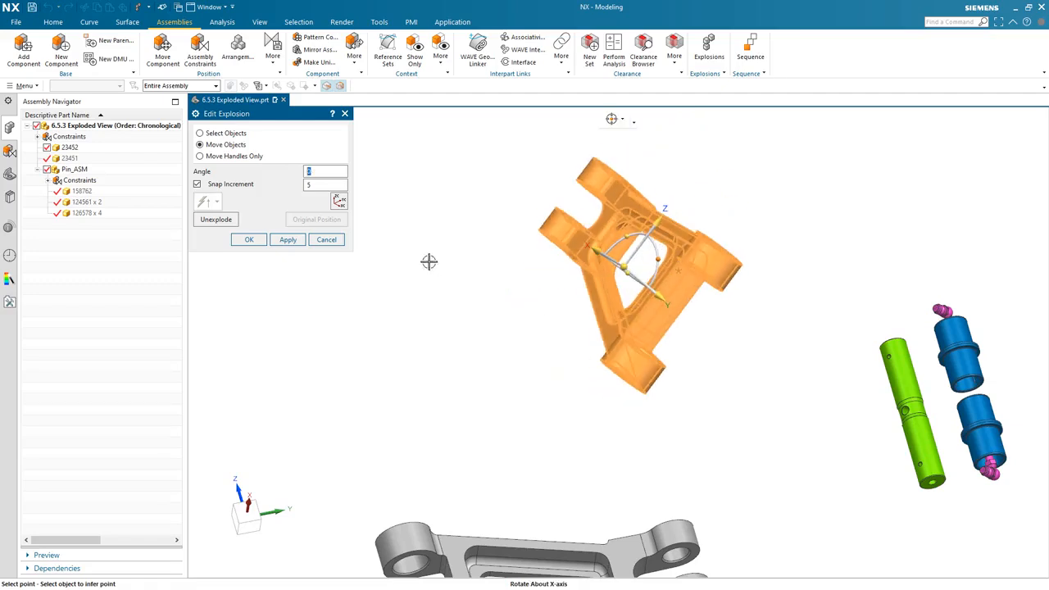
pyautogui.click(258, 241)
# Compare the three explosions by activating The next, This one and Explosion 1 in turn
pyautogui.moveTo(448, 317); pyautogui.dragTo(454, 331, button='middle')
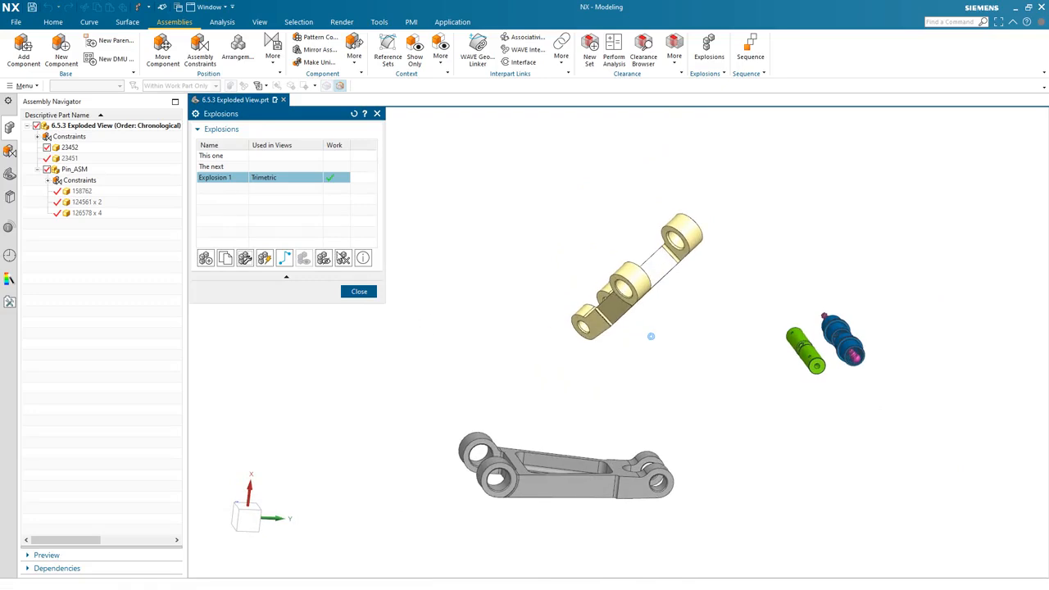
pyautogui.click(213, 166)
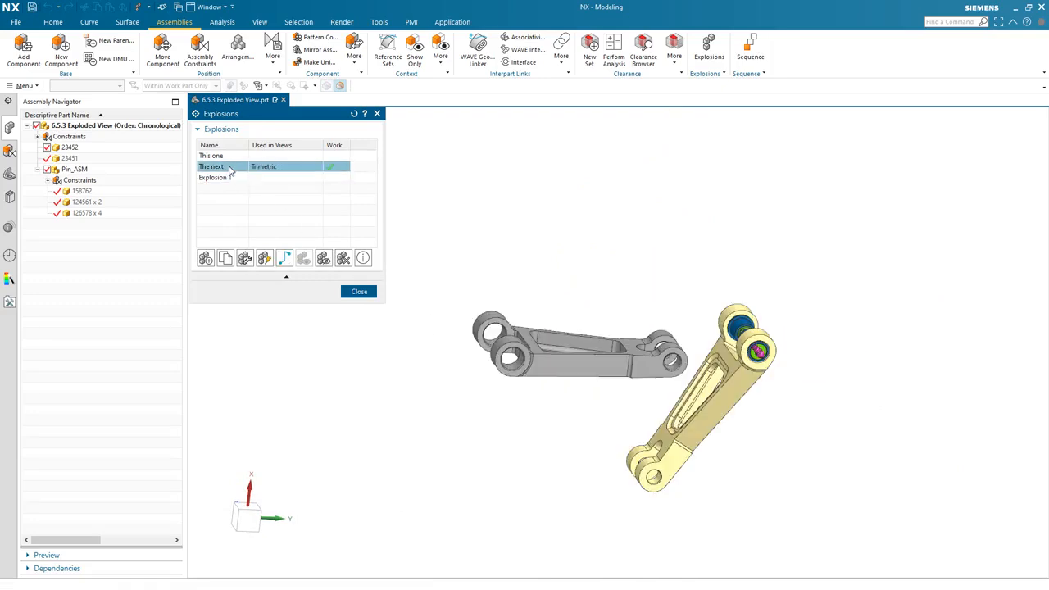
pyautogui.click(215, 155)
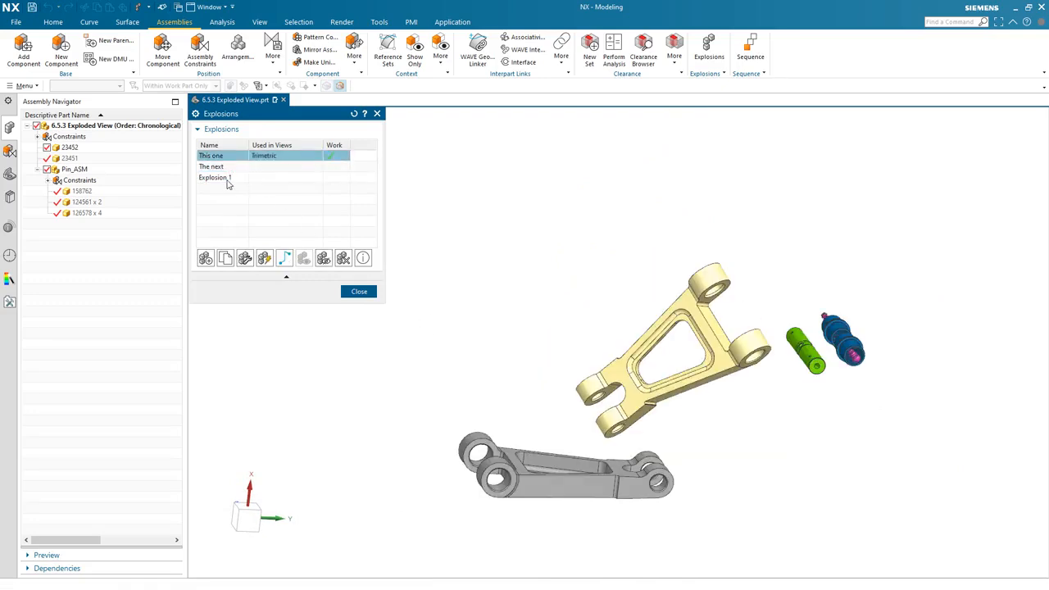
pyautogui.click(214, 177)
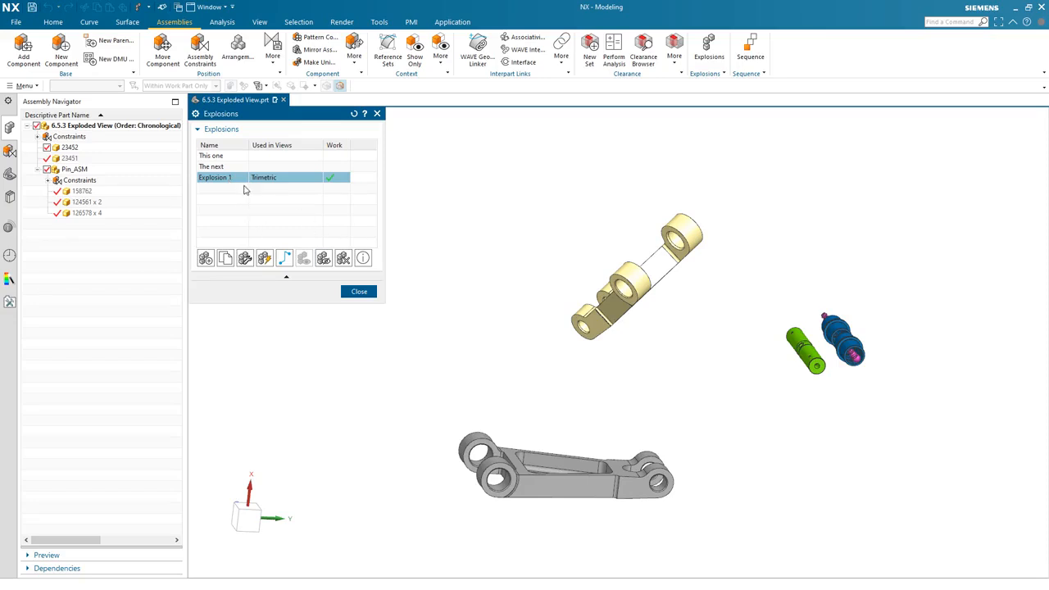
# Return the view to the unexploded assembly, select Explosion 1 in the list and close the Explosions dialog
pyautogui.click(240, 184)
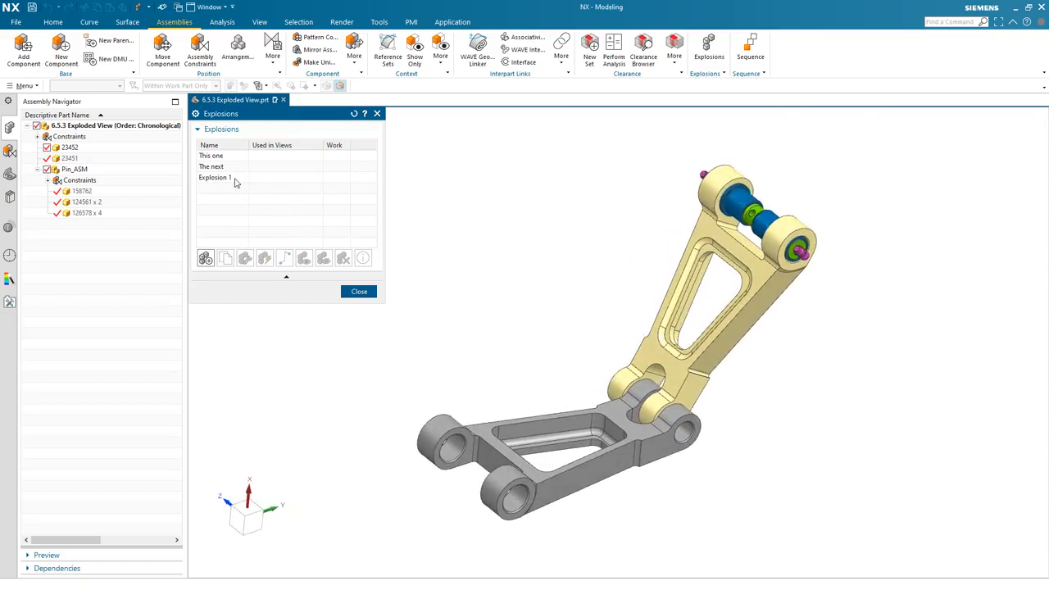
pyautogui.click(232, 178)
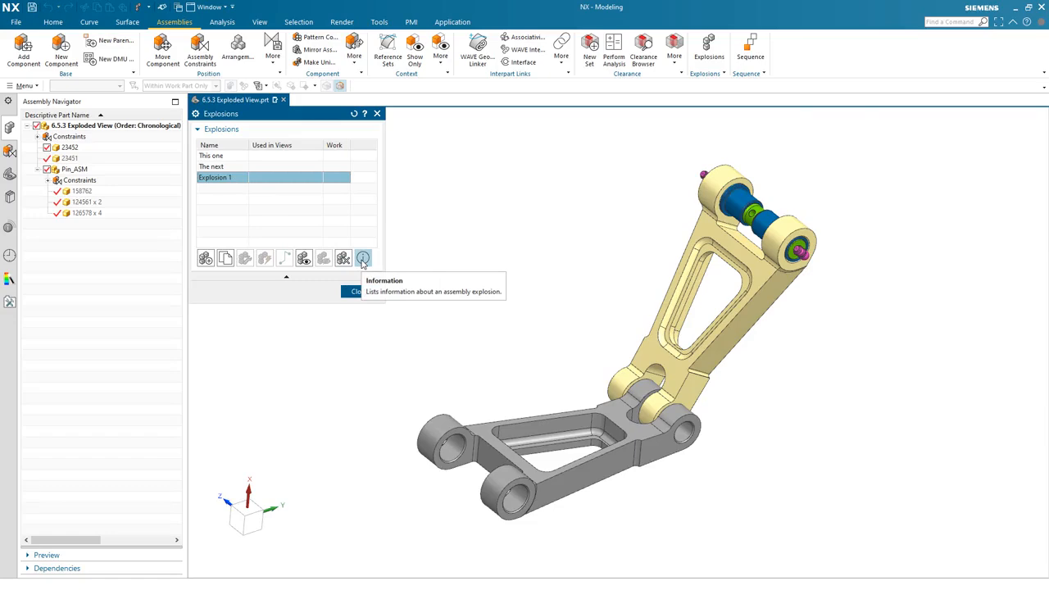
pyautogui.click(355, 291)
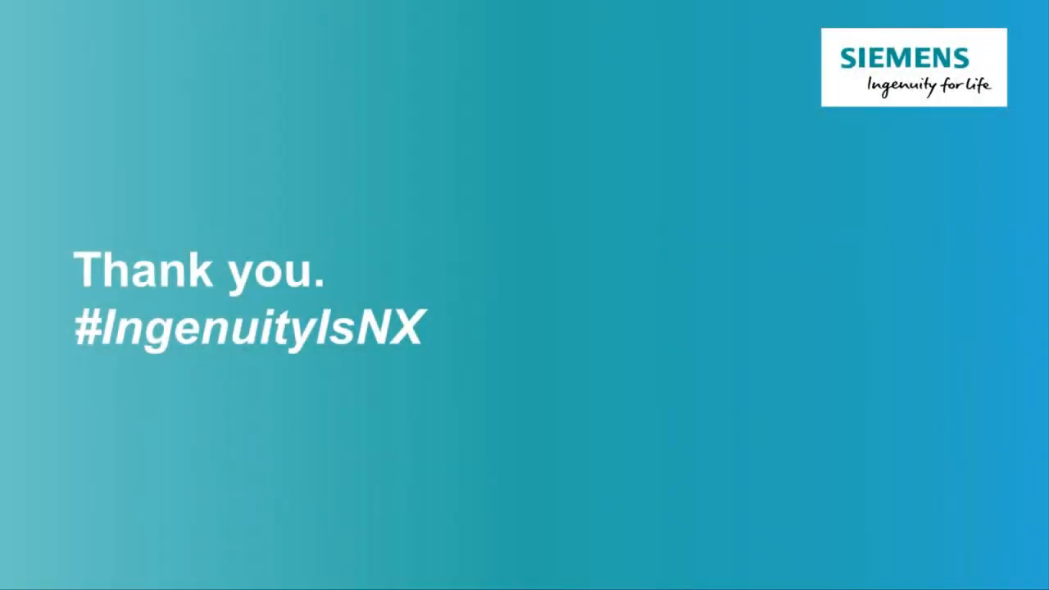